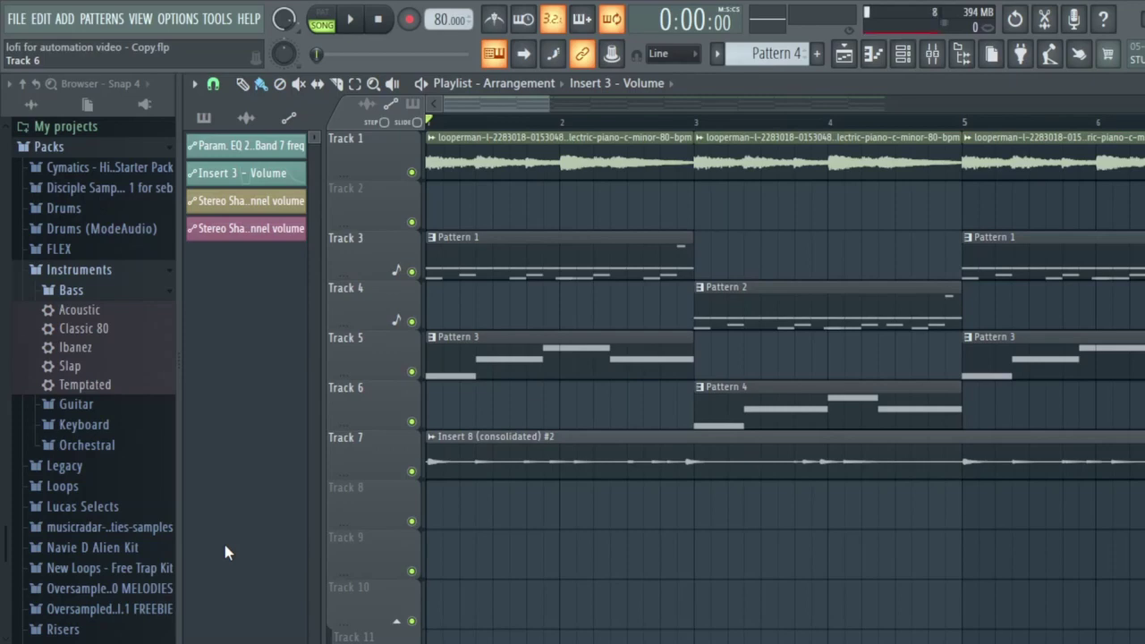
Play the song, then load Fruity Parametric EQ 2 on the Master with its 20Hz + 18kHz cut preset
key(space)
key(F9)
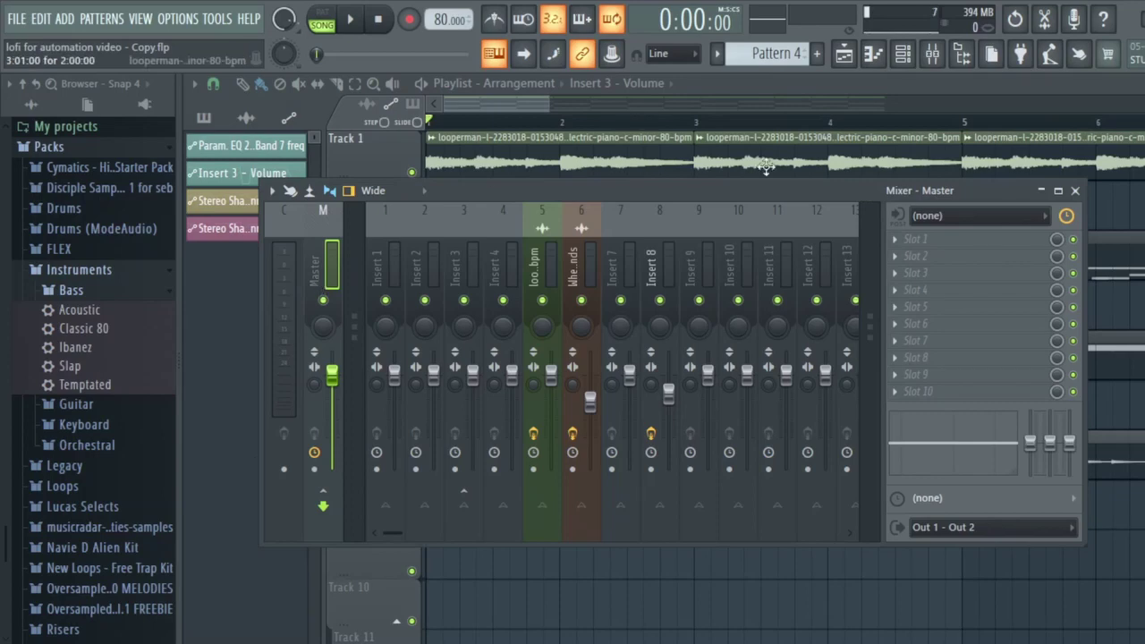
click(933, 260)
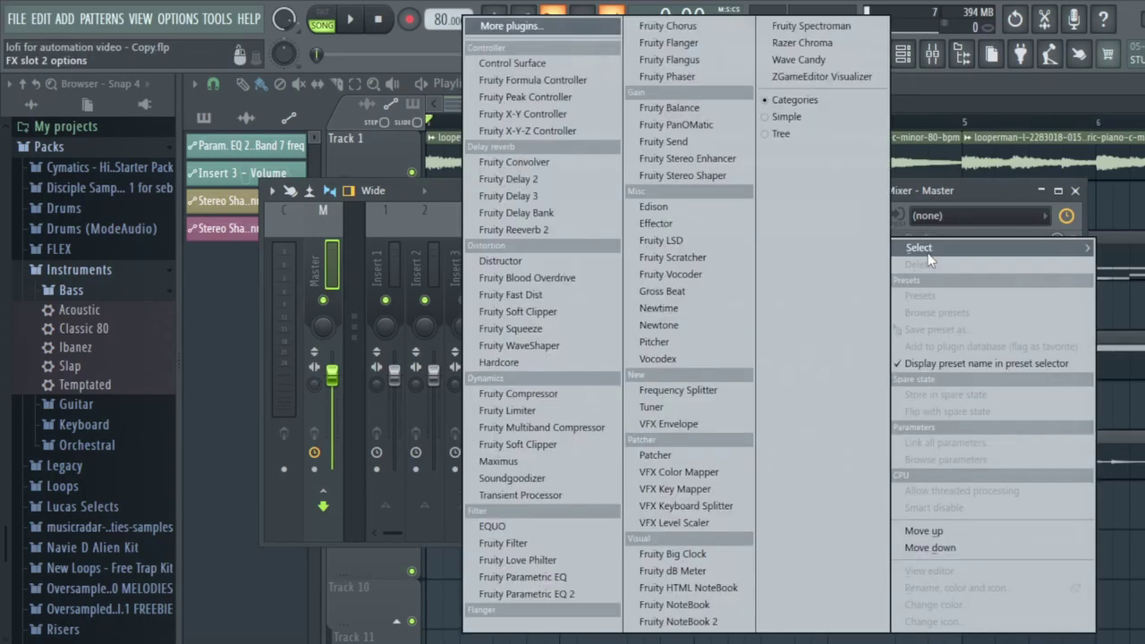
click(605, 594)
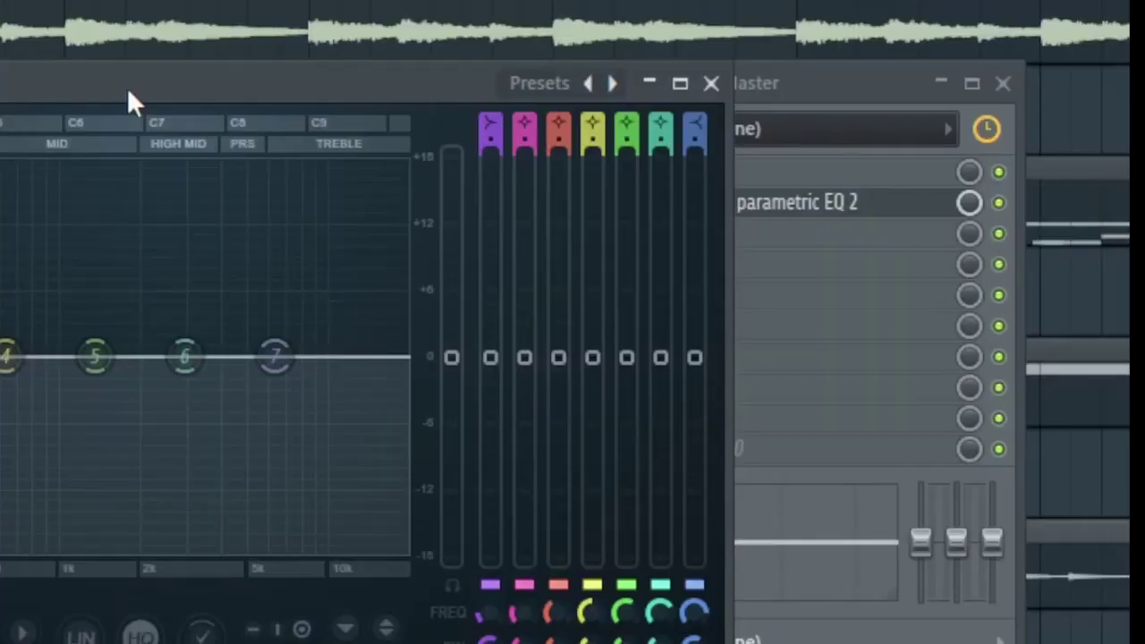
click(537, 92)
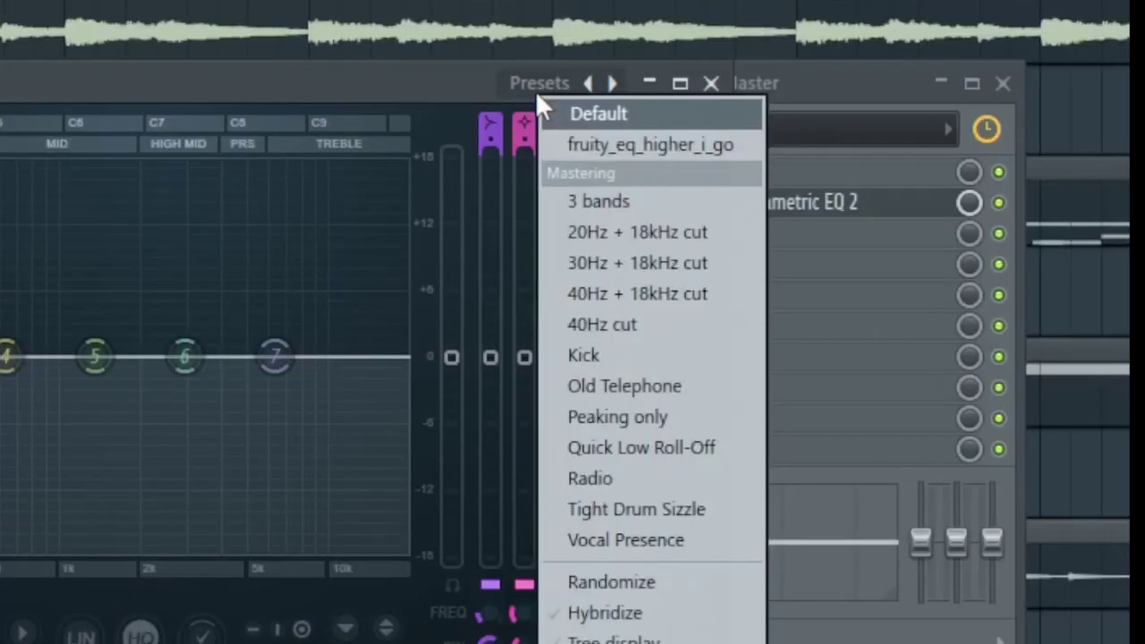
click(632, 241)
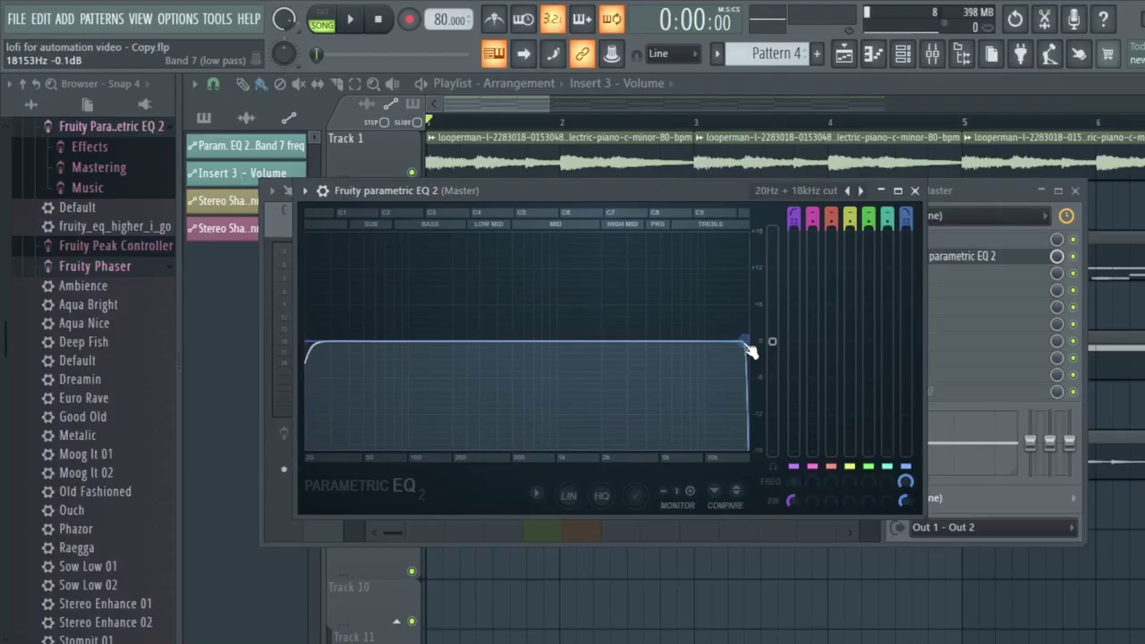
Pull band 7's low-pass cutoff down to about 992 Hz and play the song to hear the filtering
drag(750, 351, 559, 344)
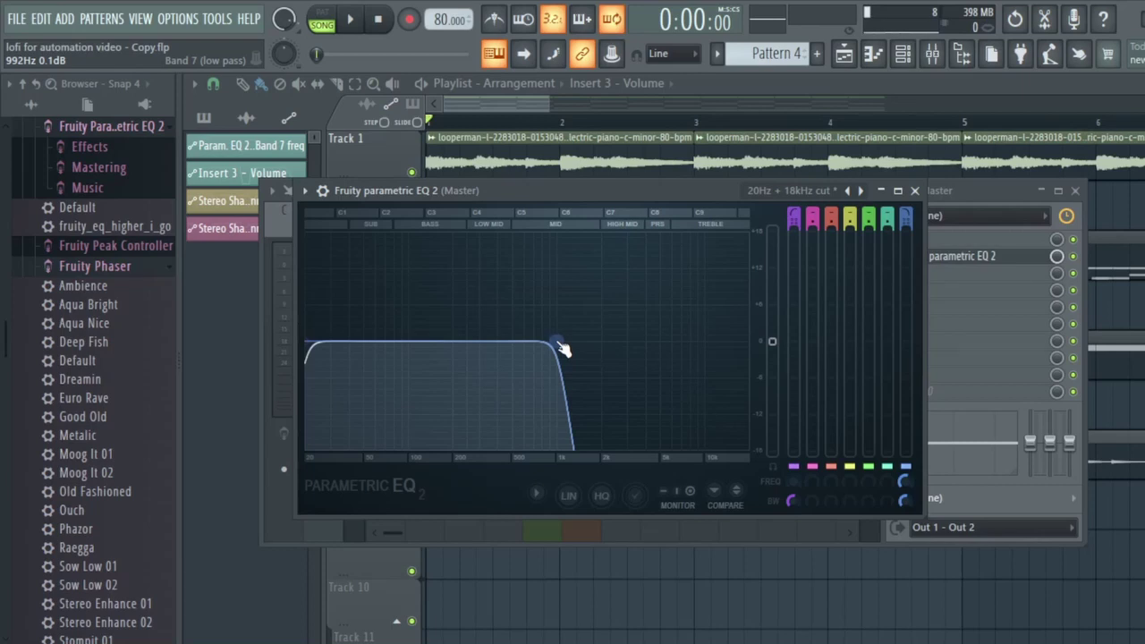
key(space)
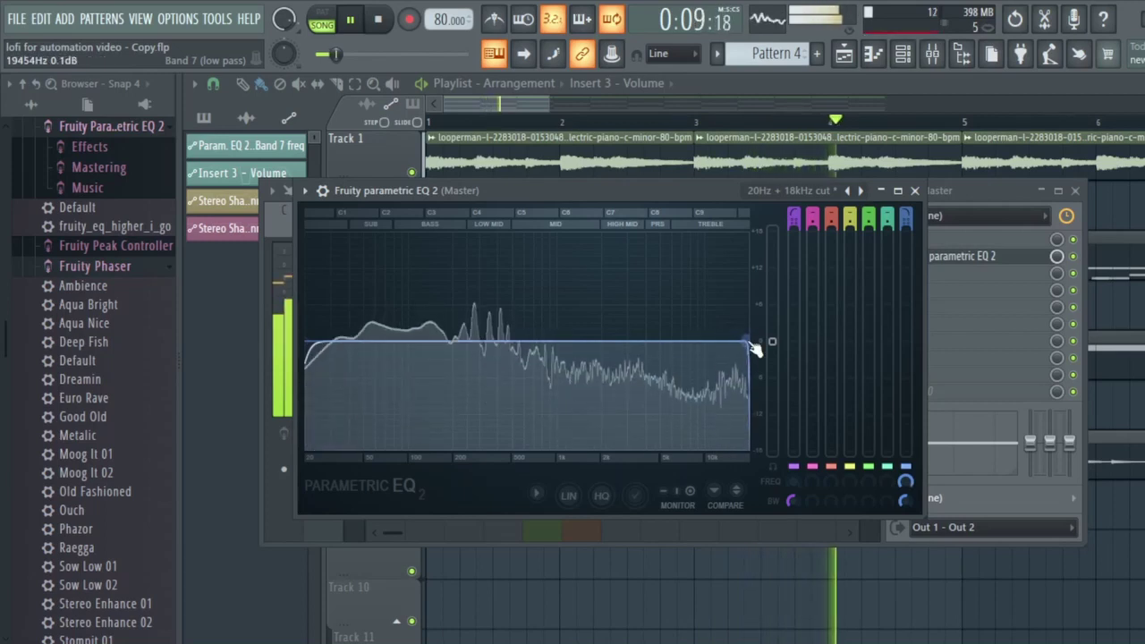
key(space)
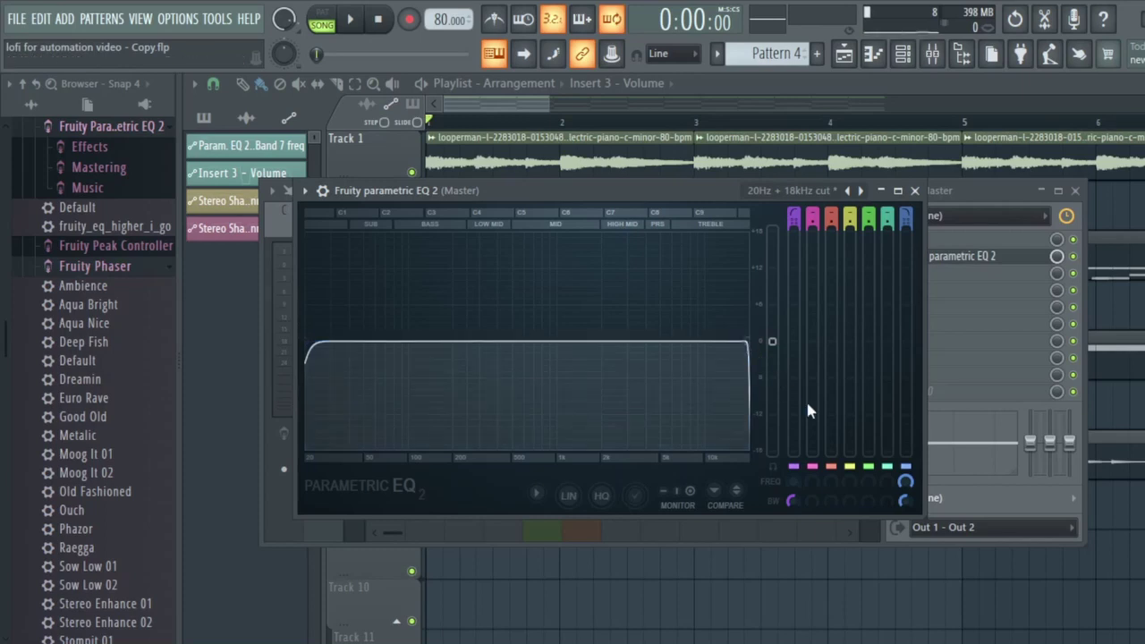
Try band 7 cutoffs of about 5325 and 8787 Hz, set it to 20000 Hz, and create its automation clip
right_click(907, 480)
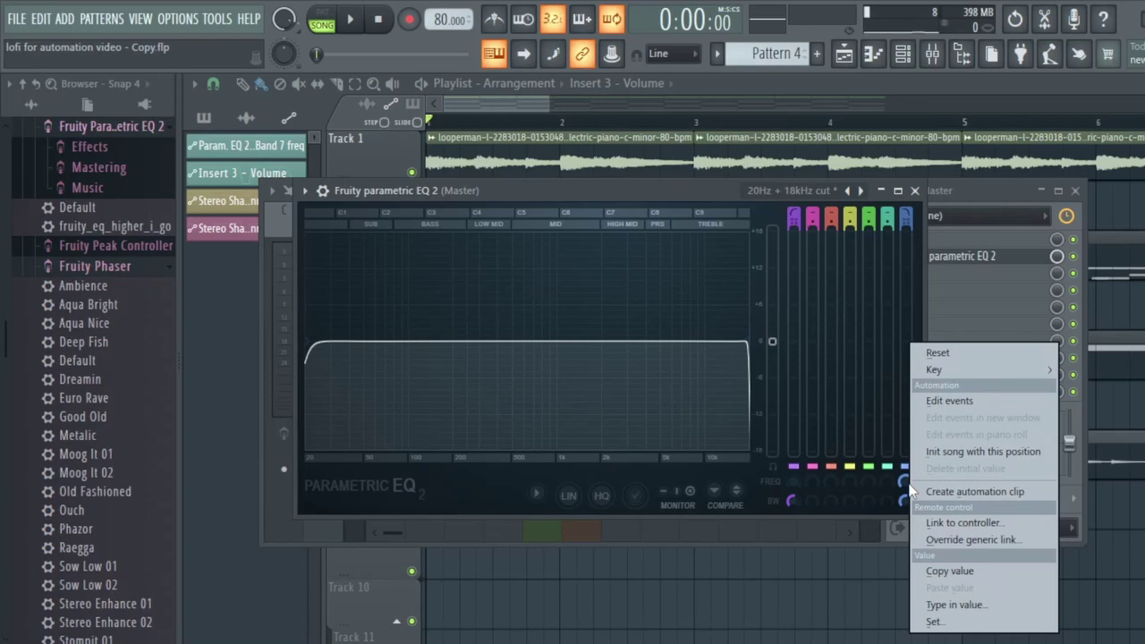
click(909, 489)
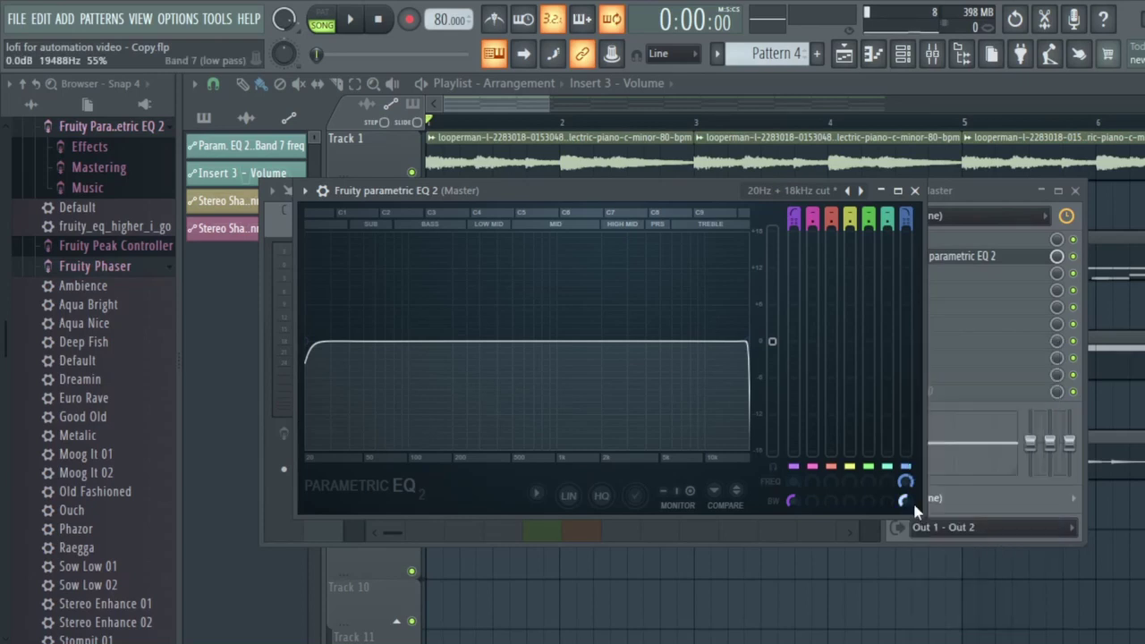
drag(904, 478, 904, 564)
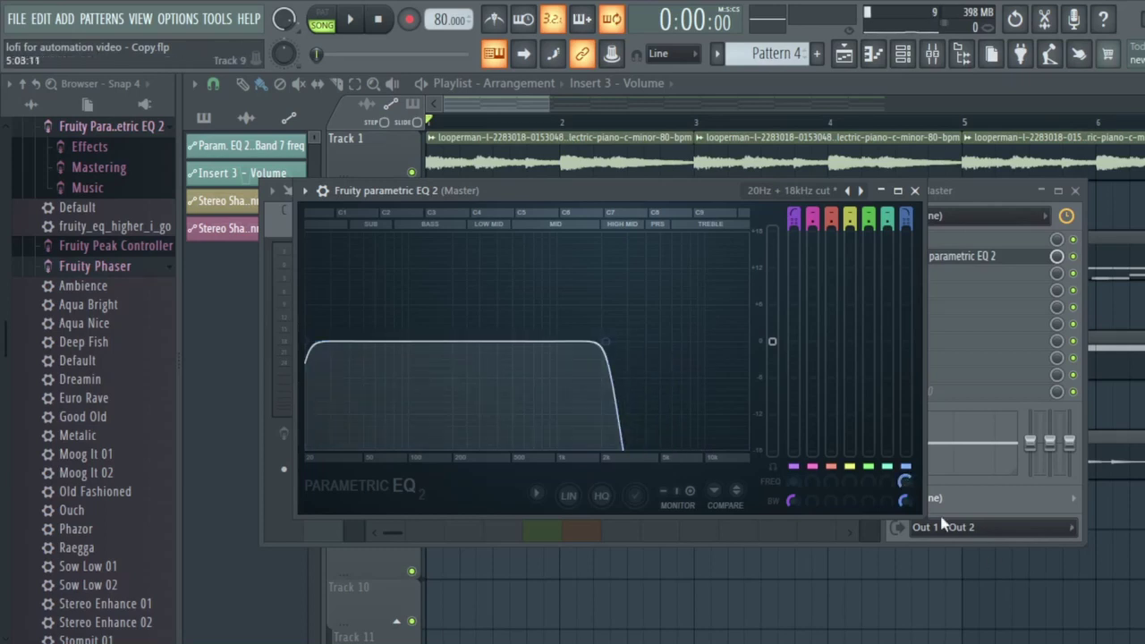
drag(904, 482, 904, 573)
drag(276, 308, 903, 481)
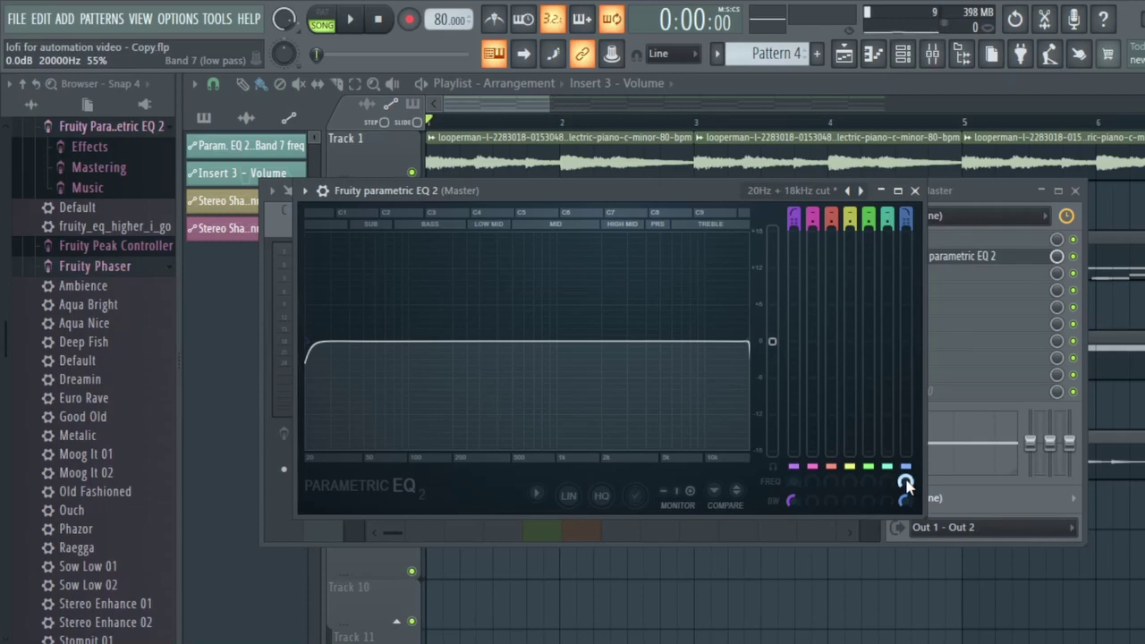
right_click(905, 484)
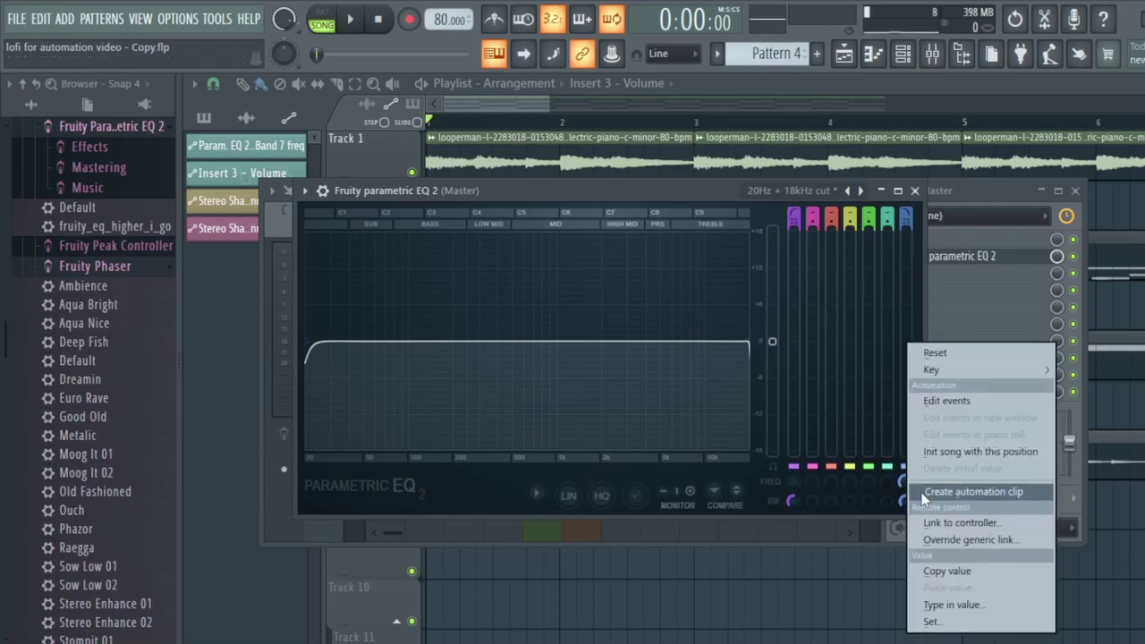
click(973, 492)
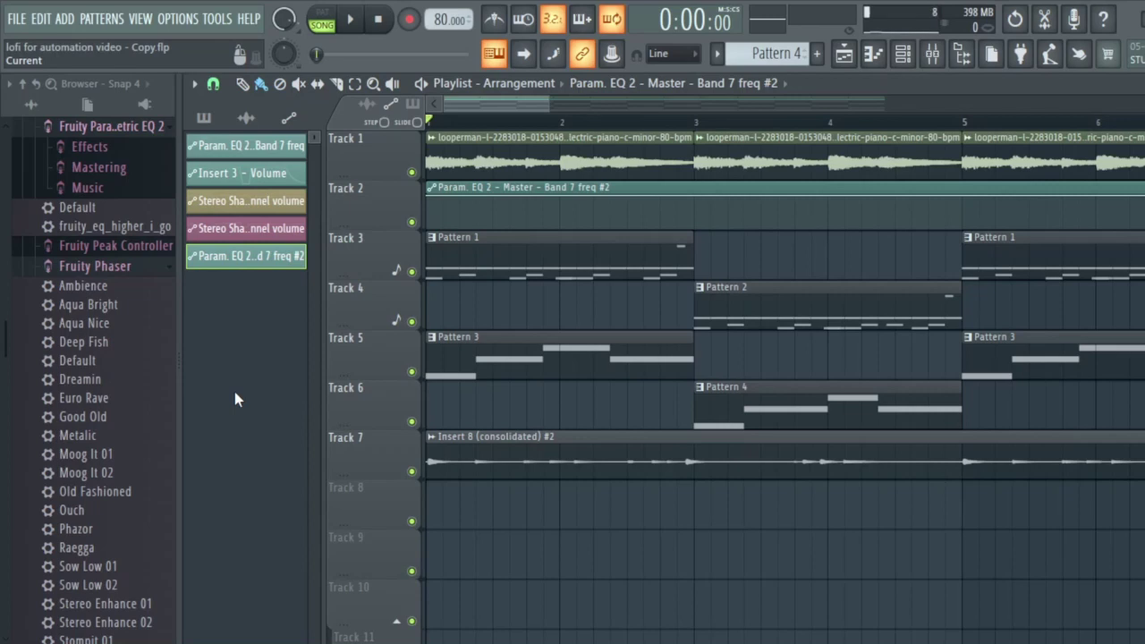
Shape the Band 7 freq #2 clip to rise from a low start at bar 1 to bar 5, then play it back
scroll(427, 222, up, 5)
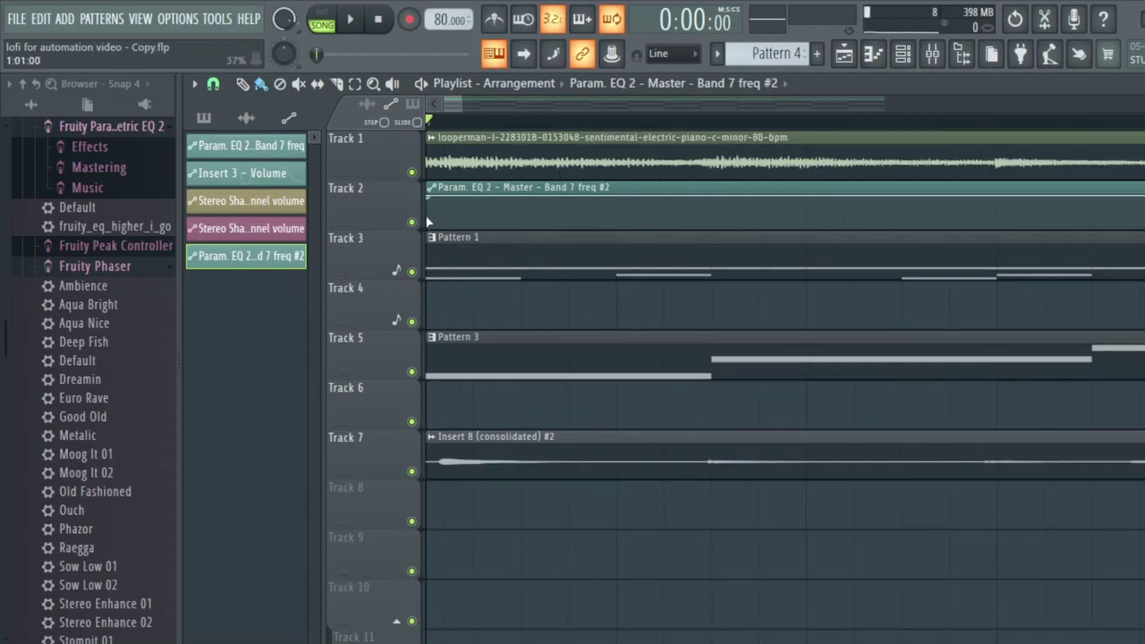
click(427, 222)
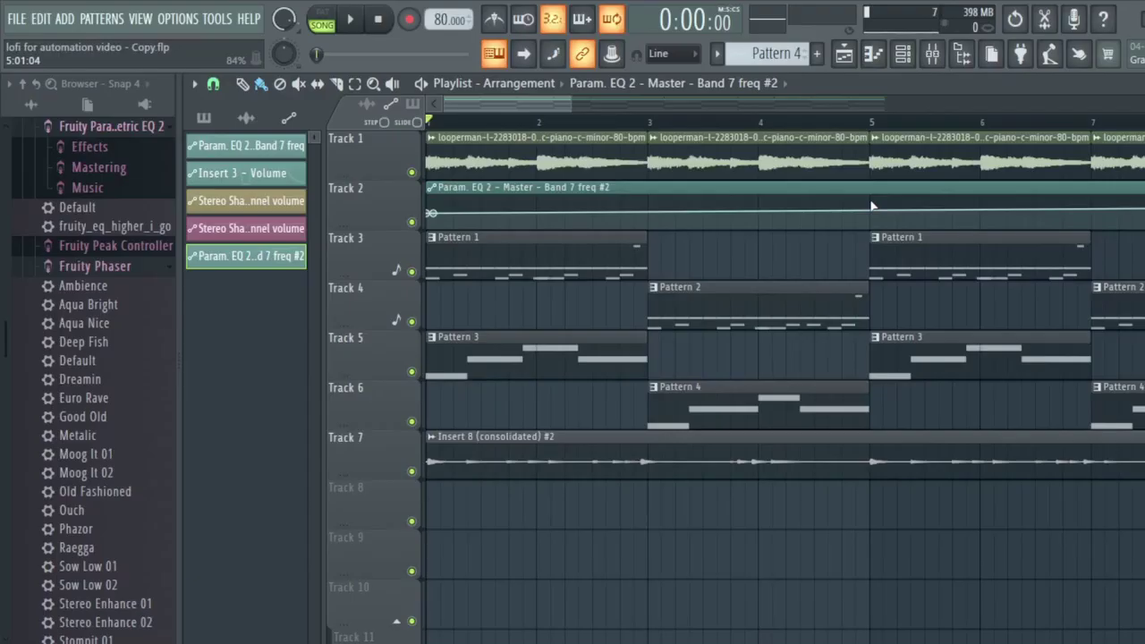
drag(872, 207, 873, 202)
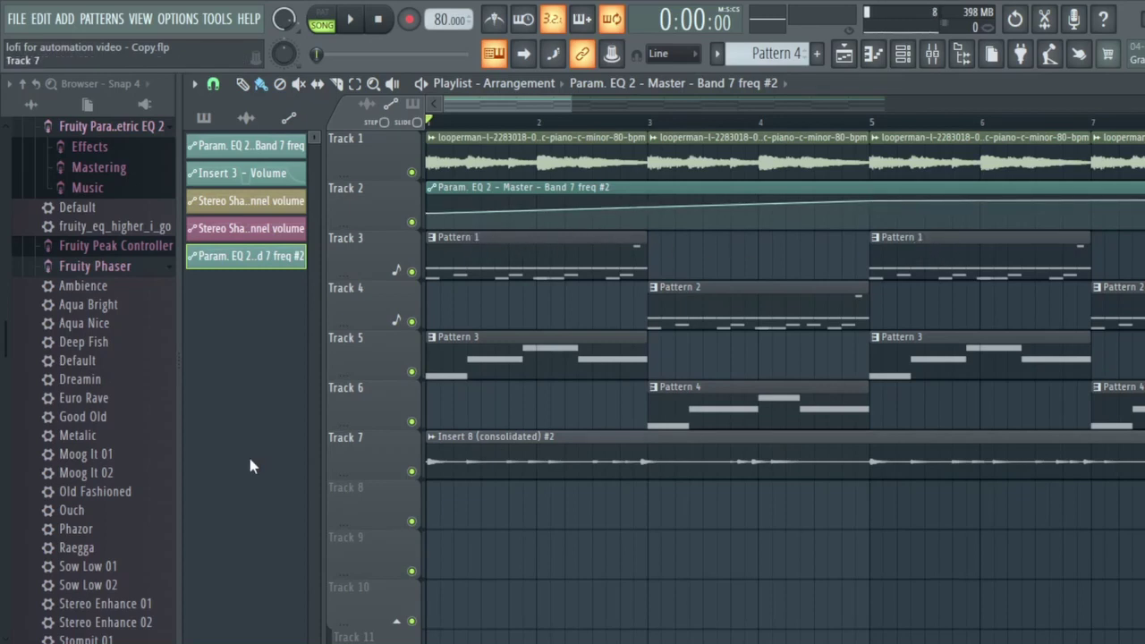
key(space)
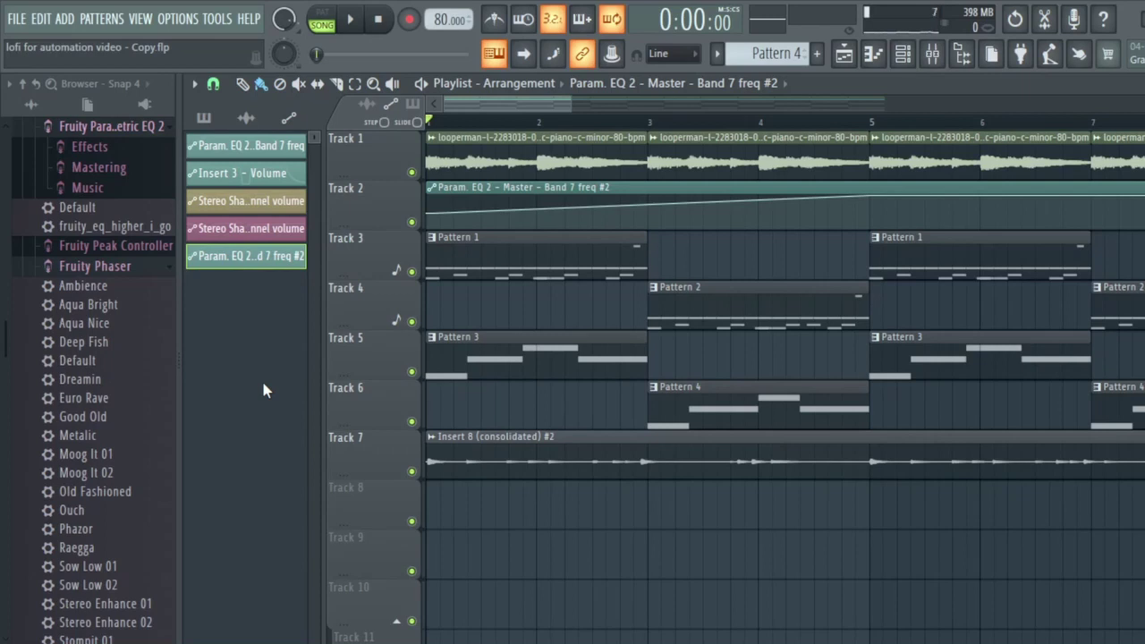
key(F9)
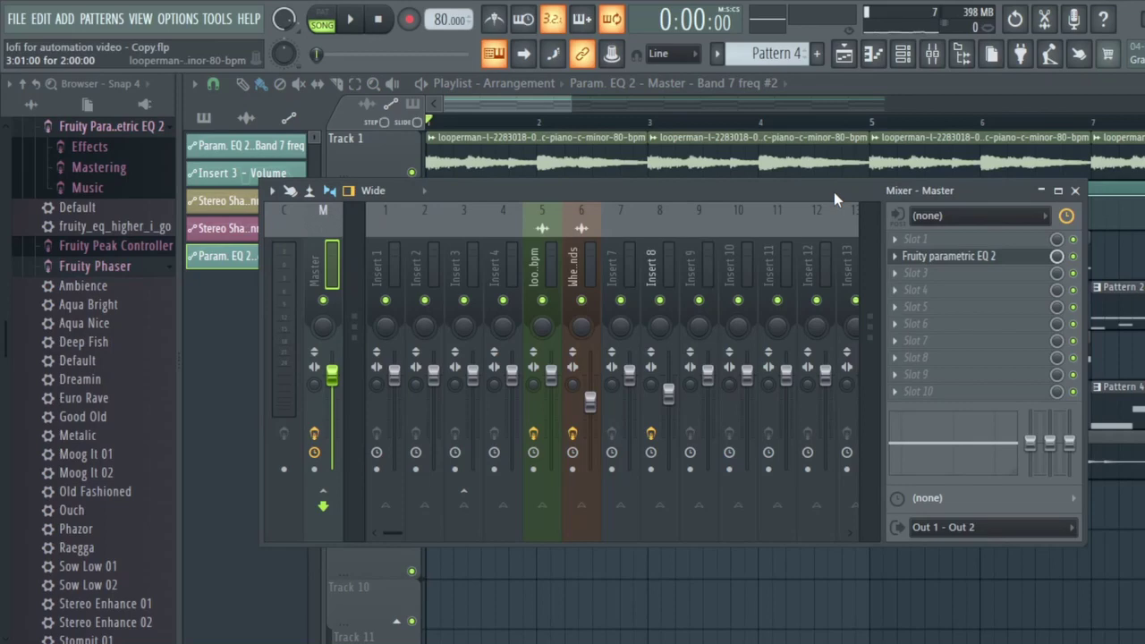
Check the Acoustic DirectWave channel in the Channel rack, then view its Insert 2 mixer track
key(F6)
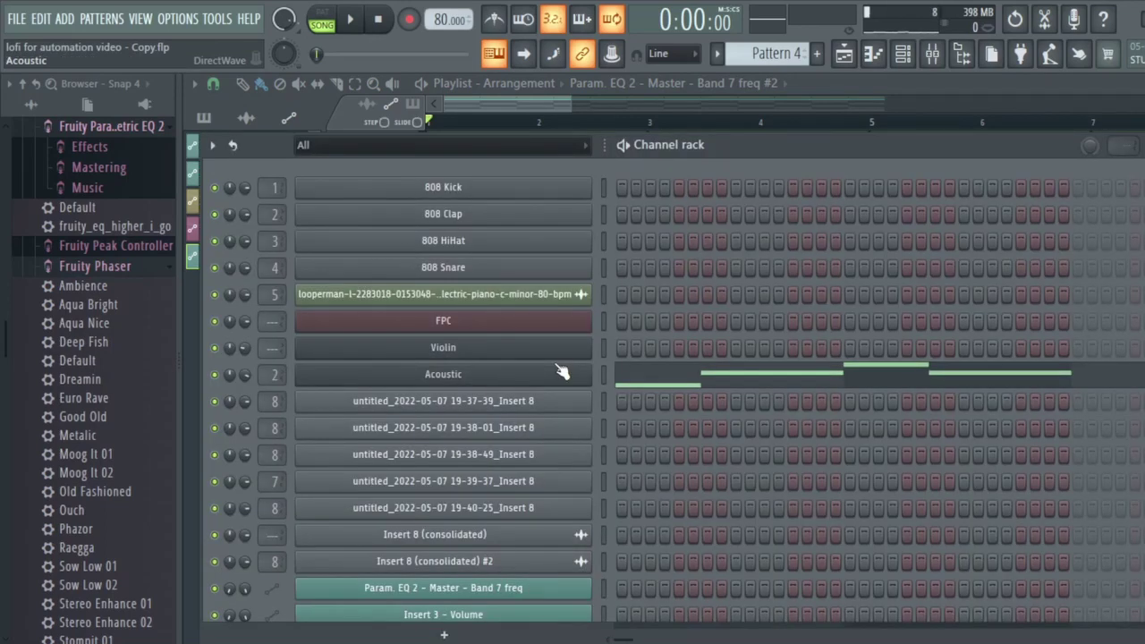
click(367, 376)
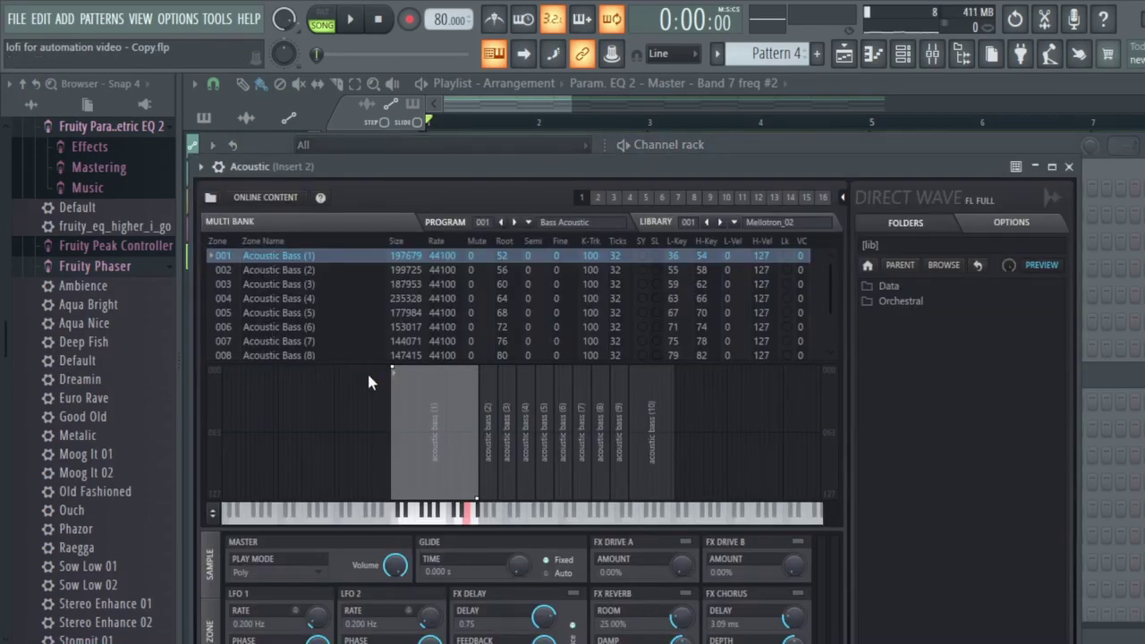
click(1068, 166)
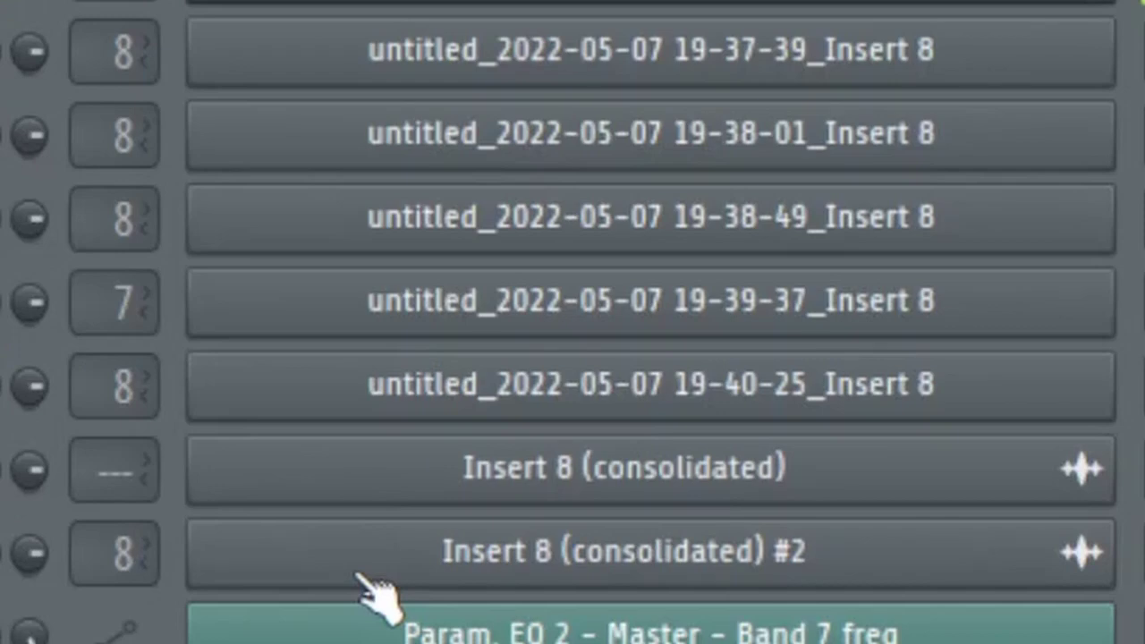
key(F9)
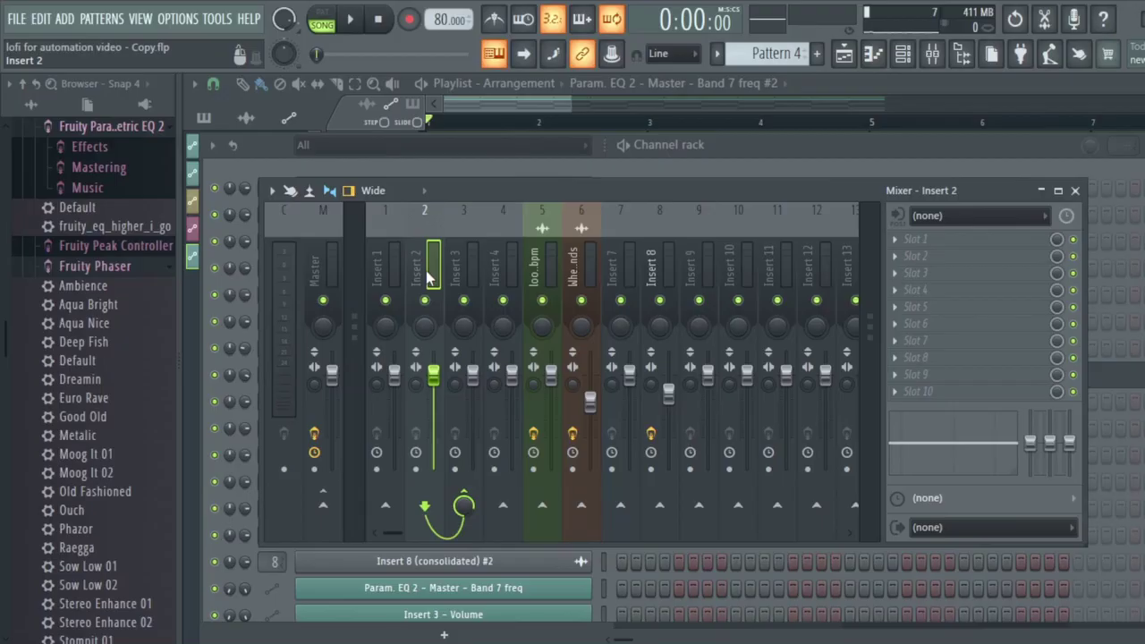
Look over Inserts 6 and 2, then send Insert 10's output into Insert 11
click(586, 264)
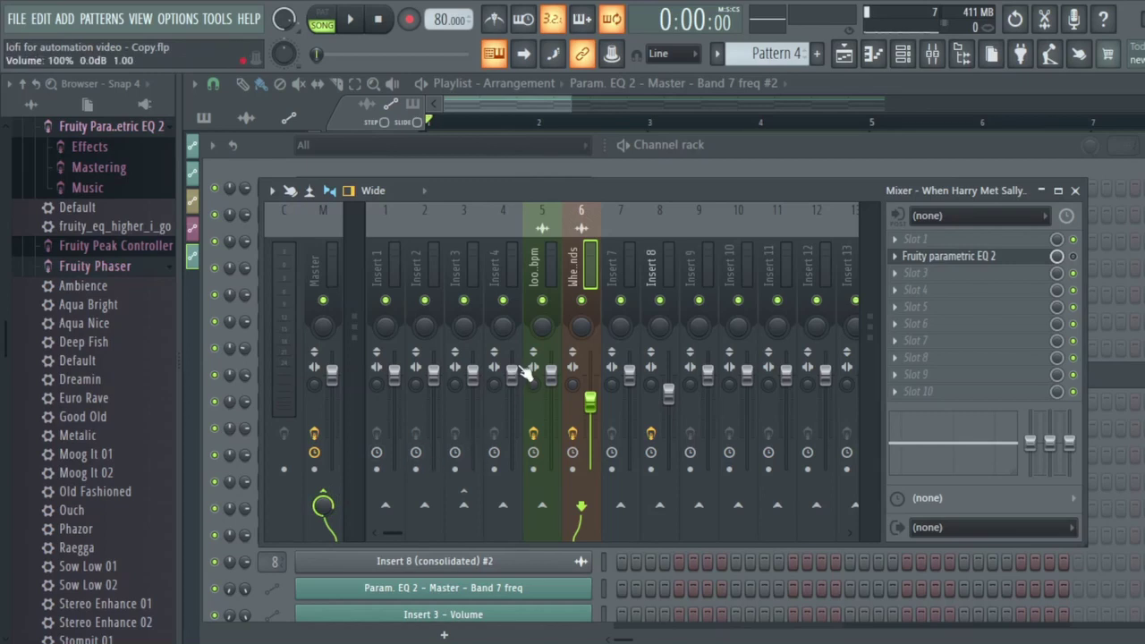
click(419, 250)
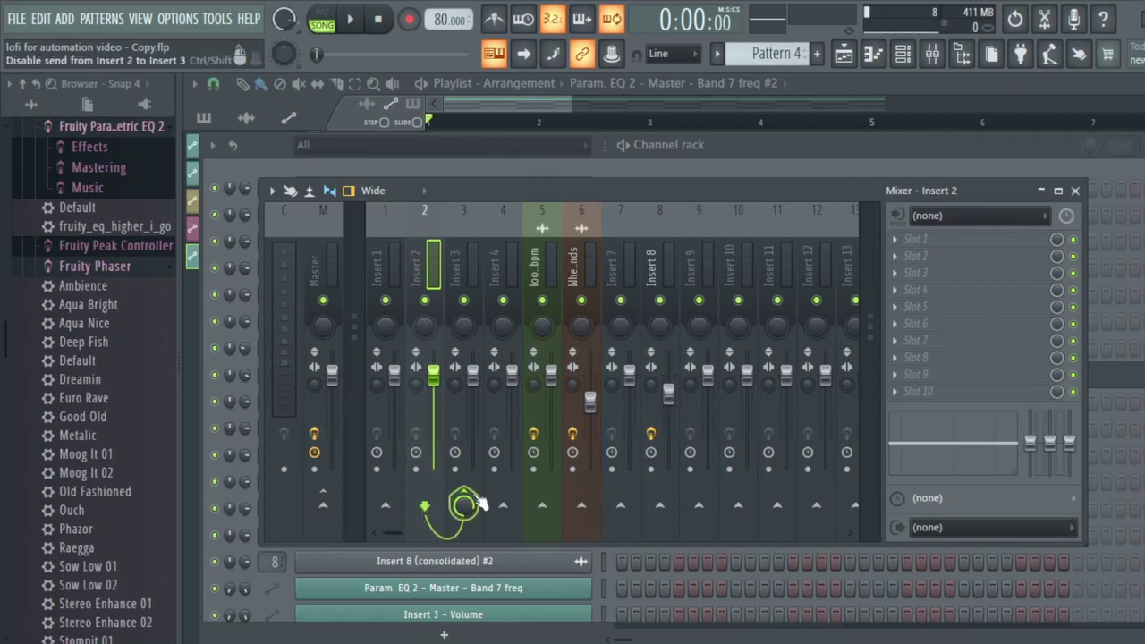
click(744, 259)
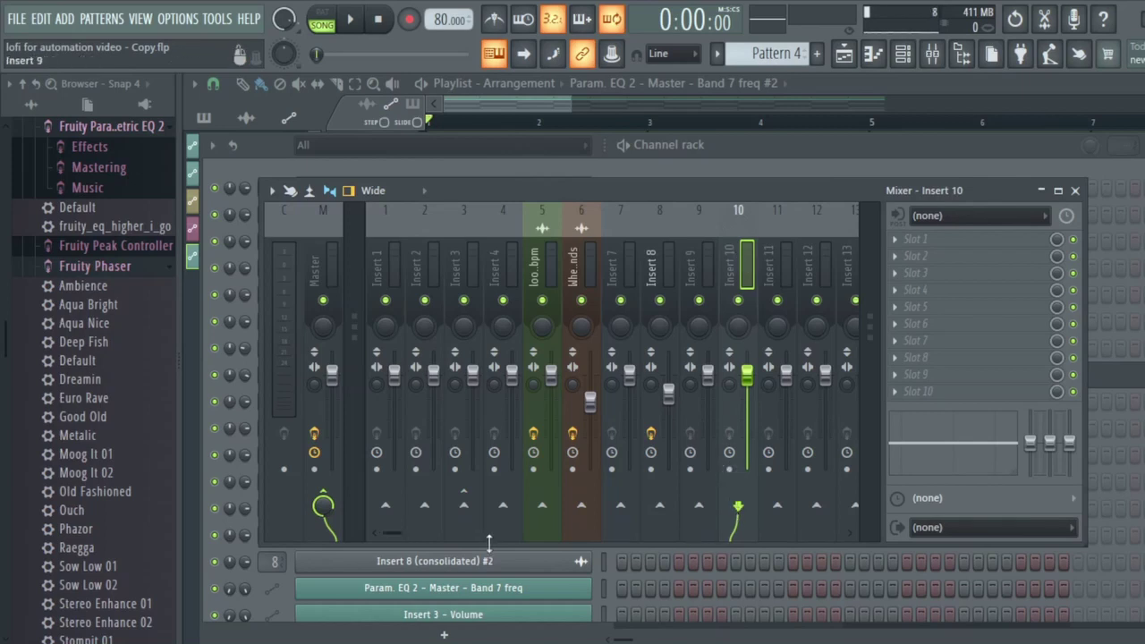
click(778, 508)
Remove Insert 10's direct send to Master so it feeds only Insert 11
click(775, 280)
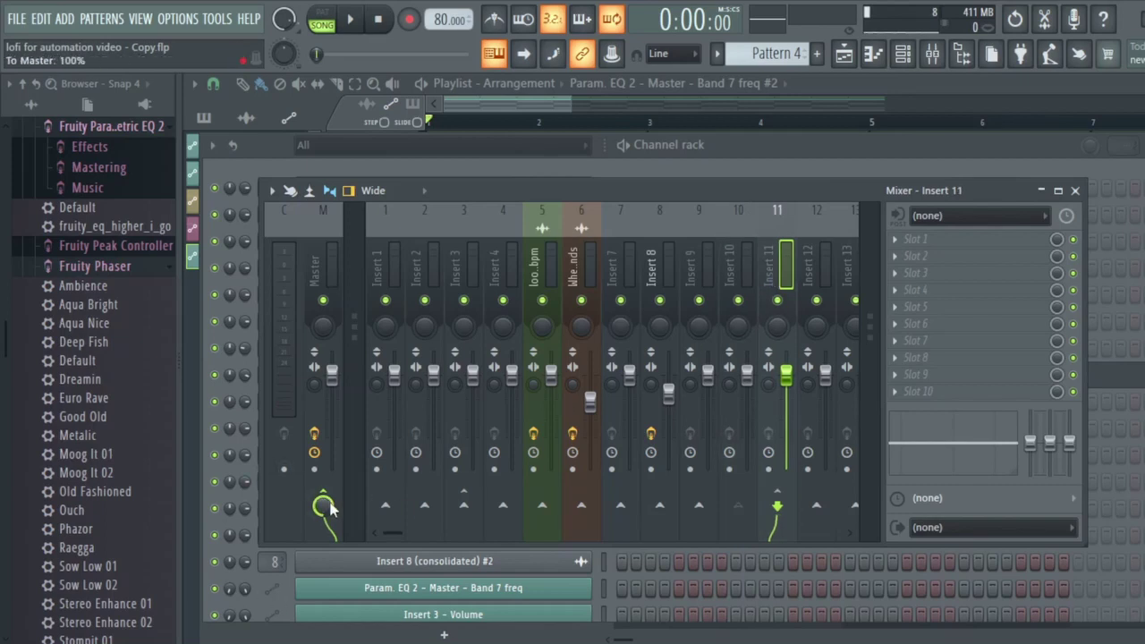
click(726, 258)
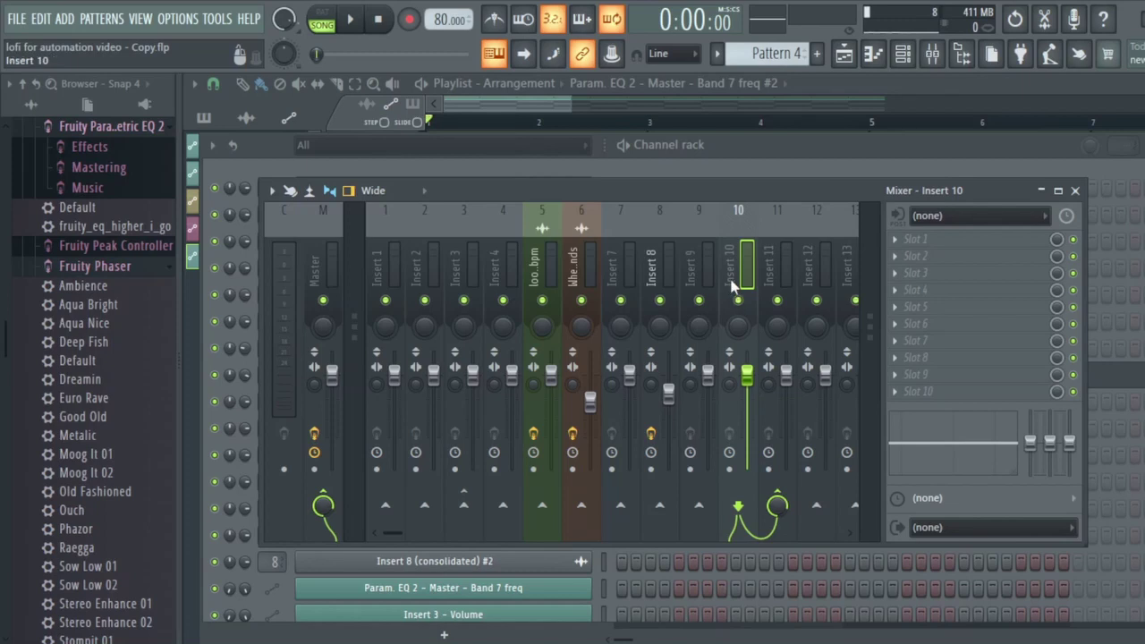
click(325, 497)
click(784, 264)
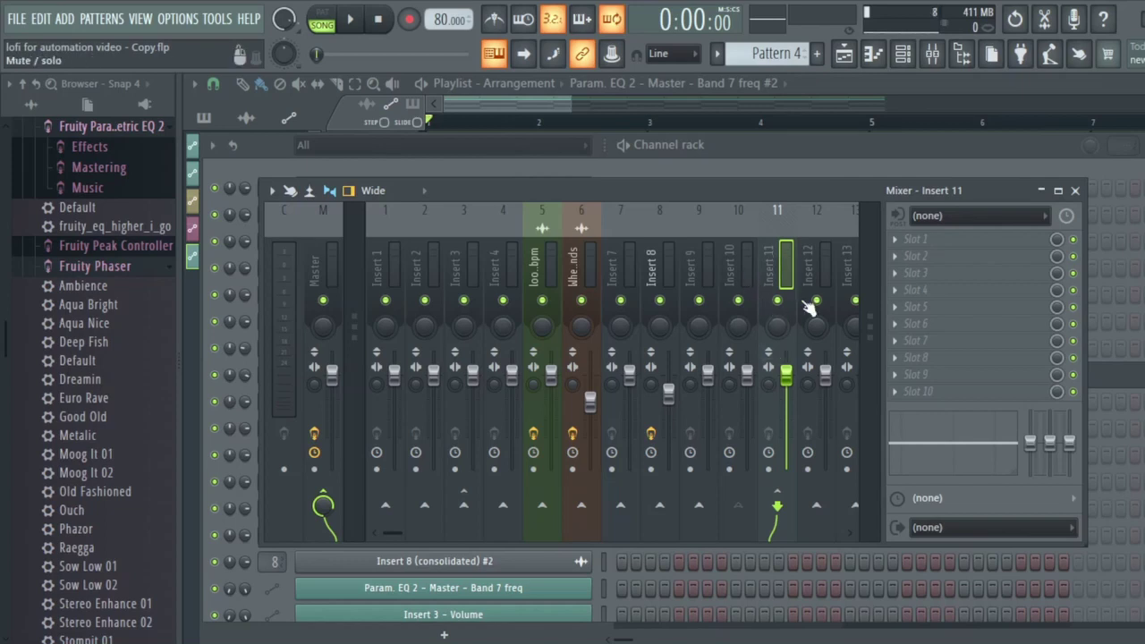
Check the routing of Inserts 8 and 2, then select Insert 3
click(657, 265)
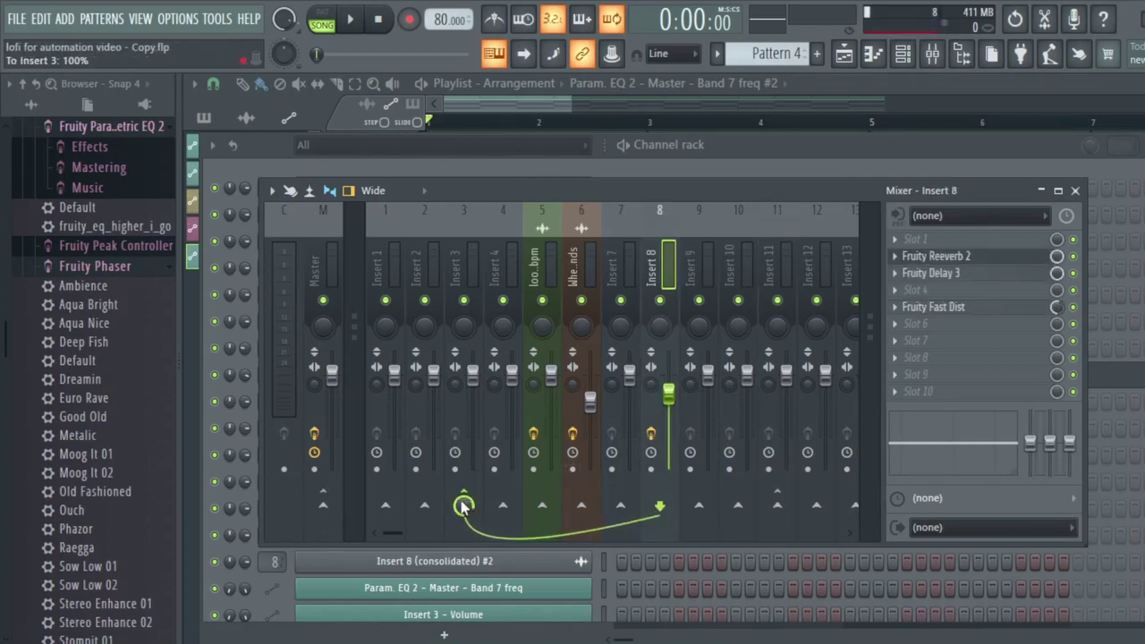
click(424, 269)
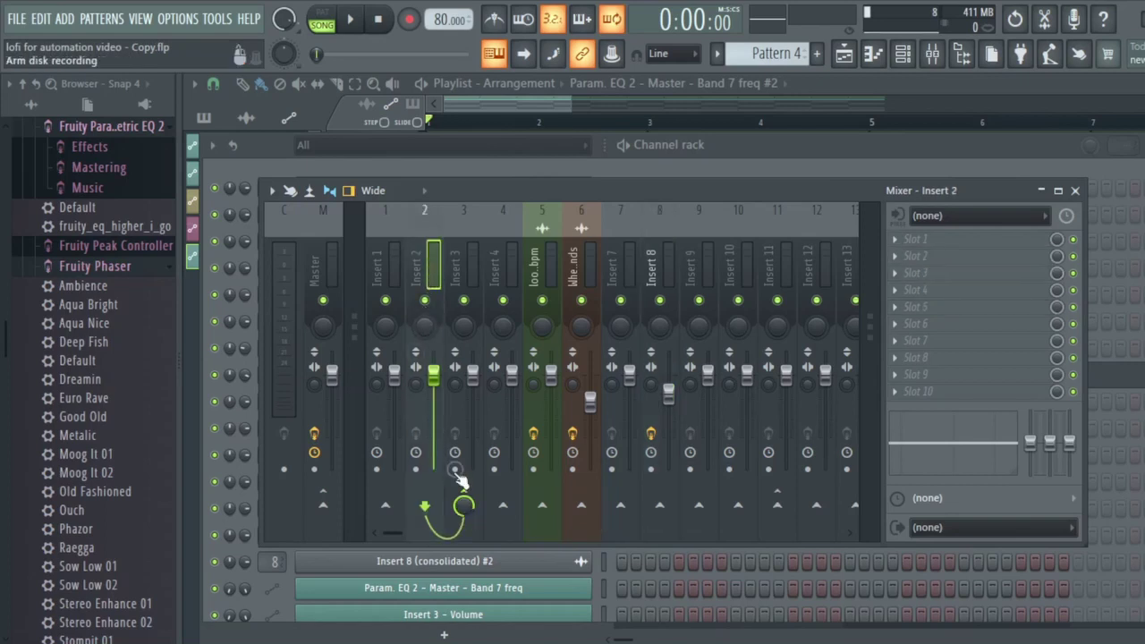
click(461, 408)
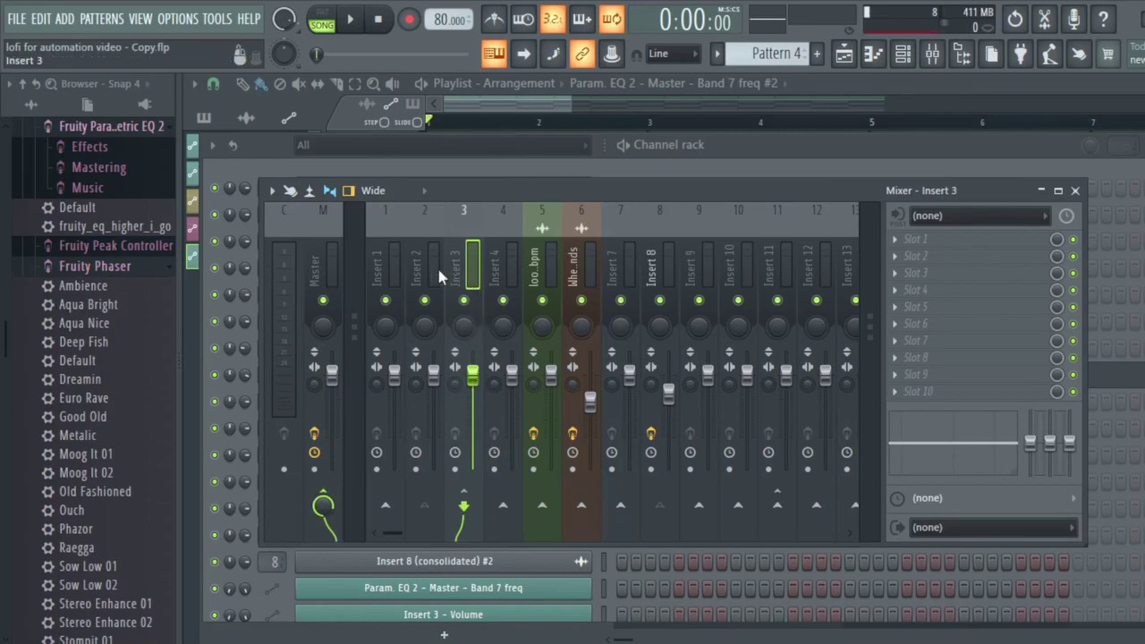
Create an automation clip for Insert 3's volume and play the song to hear the dip
right_click(474, 383)
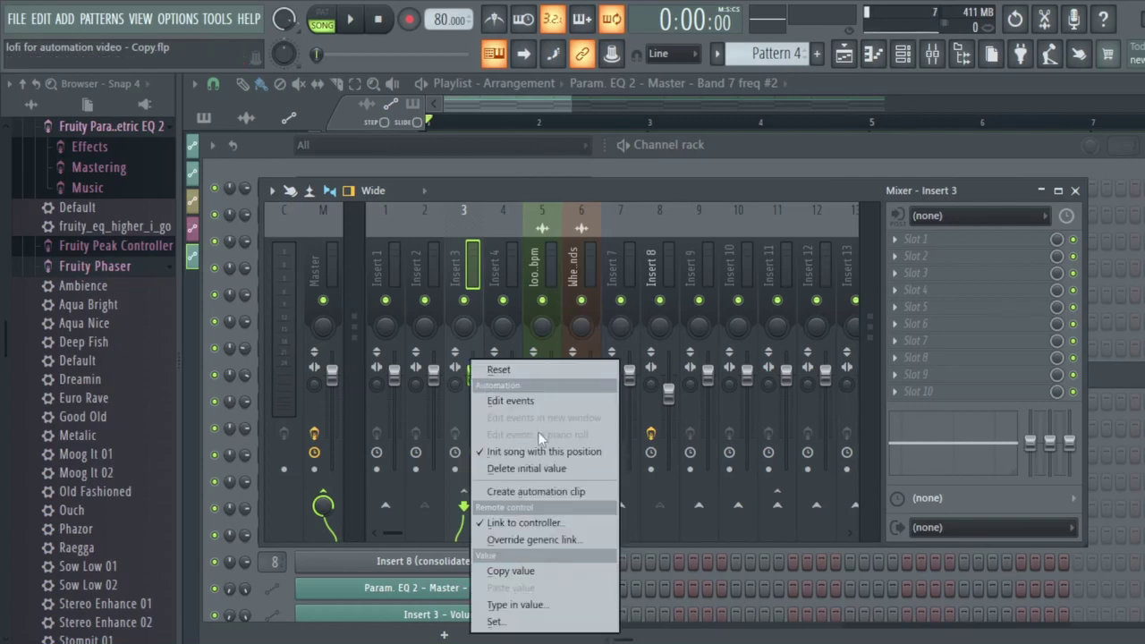
click(572, 492)
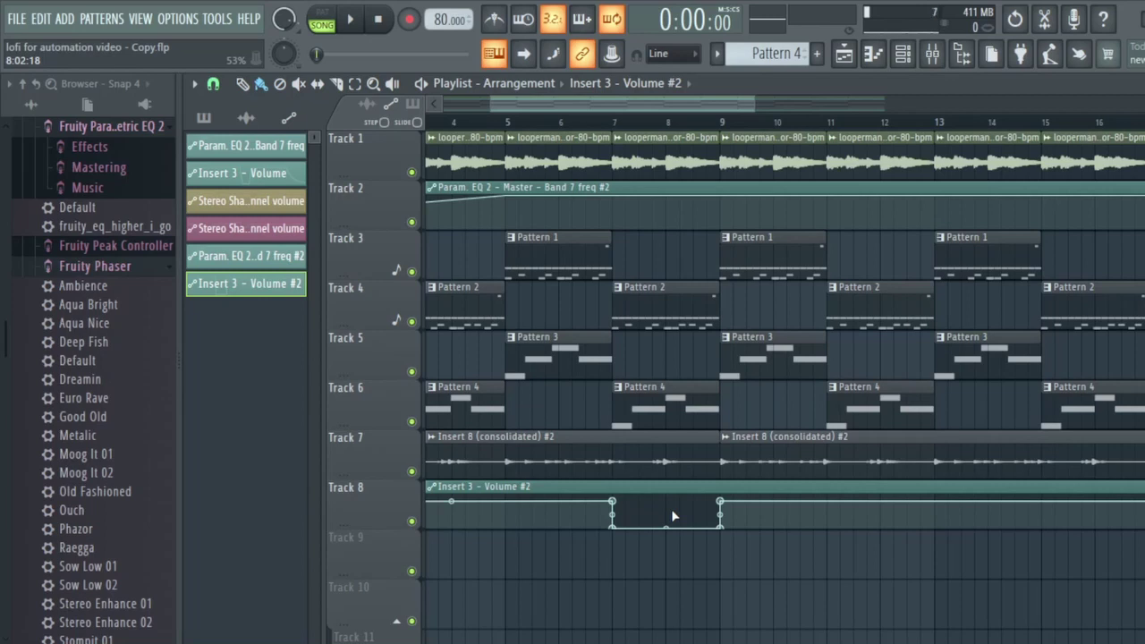
key(space)
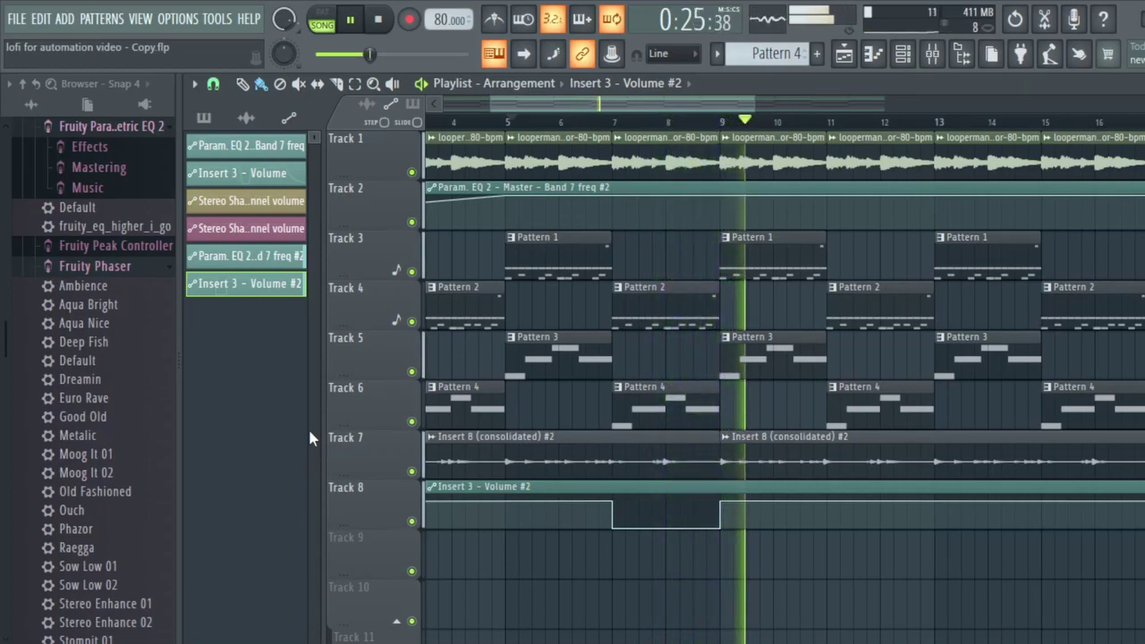
key(space)
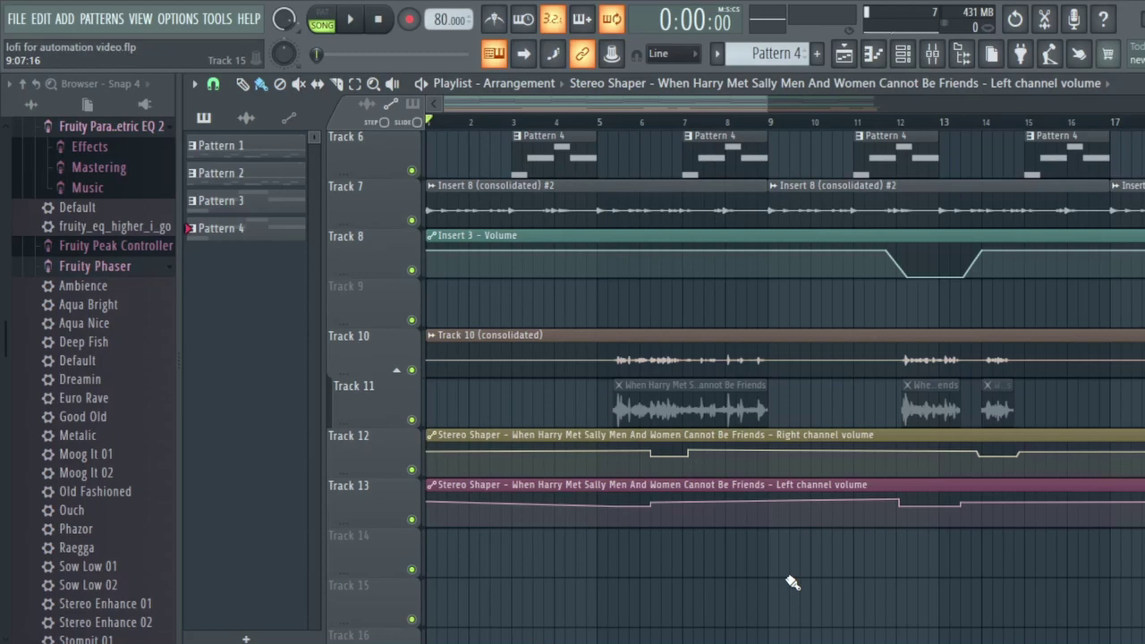
Solo Track 10 and listen to it alone, then show the vocal sample's insert 6 in the mixer
right_click(412, 370)
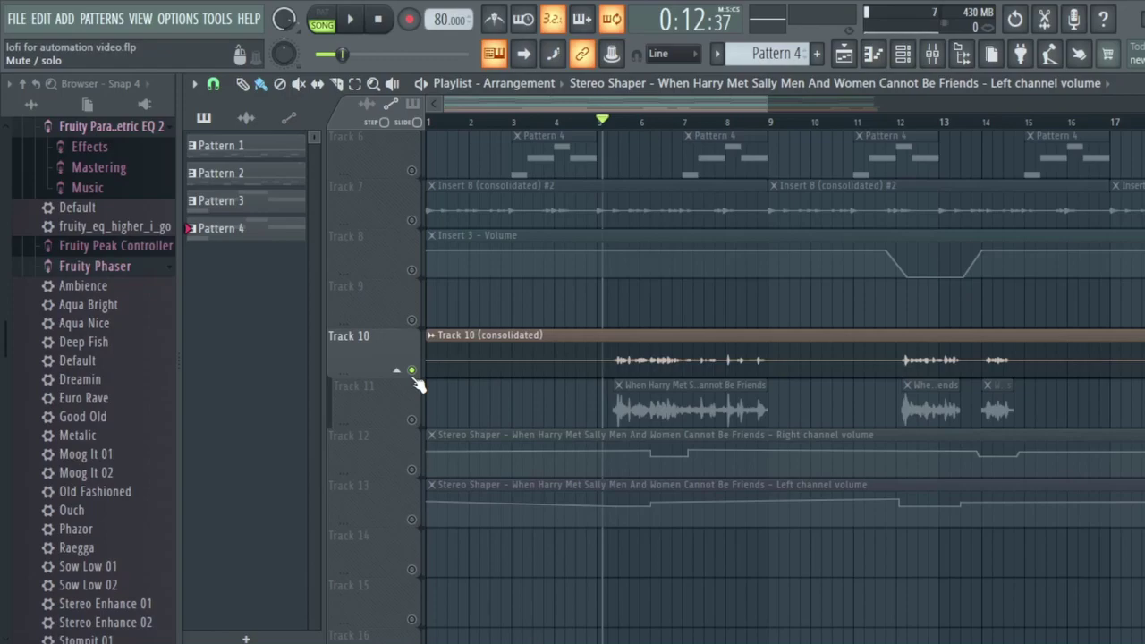
key(space)
key(F9)
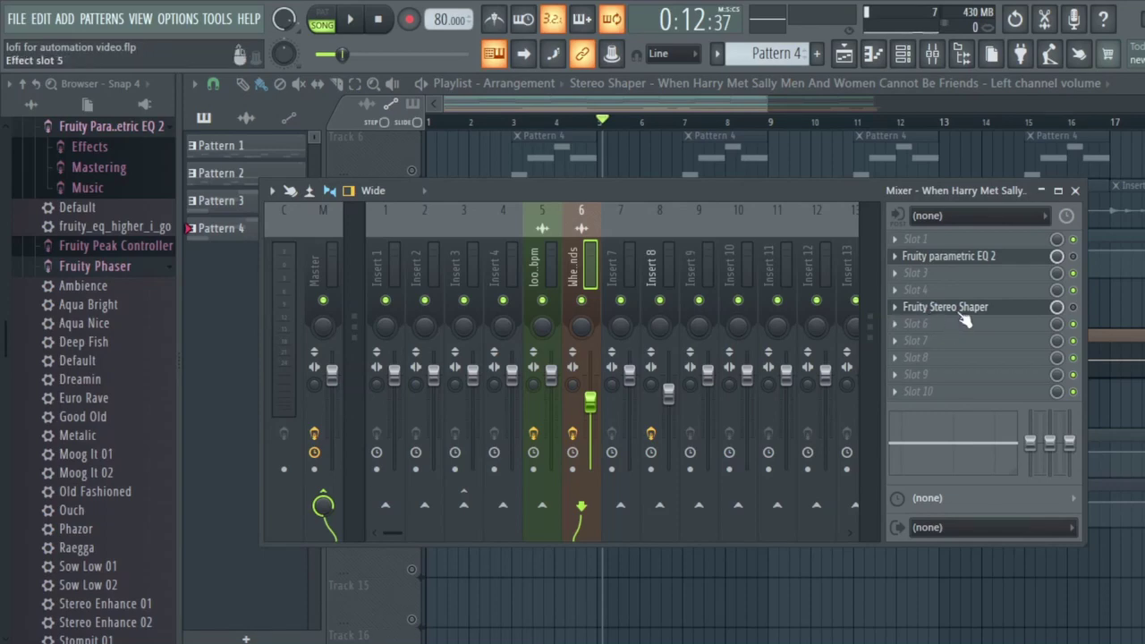
Load Fruity Stereo Shaper into insert 6's effect slot 6 and move its window right
right_click(921, 323)
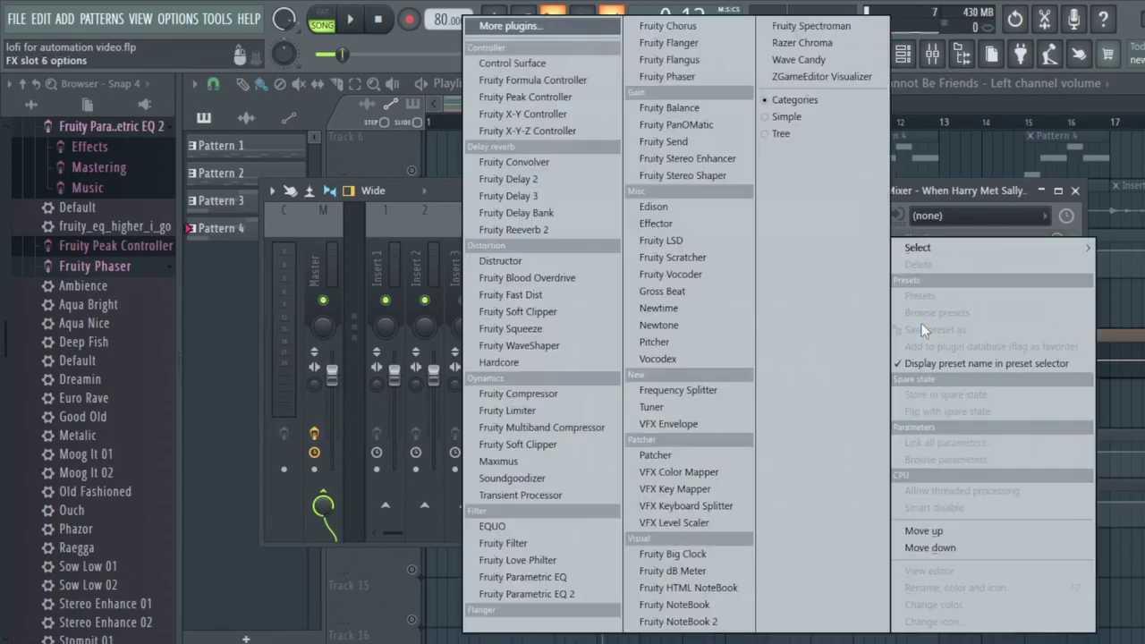
mouse_move(921, 248)
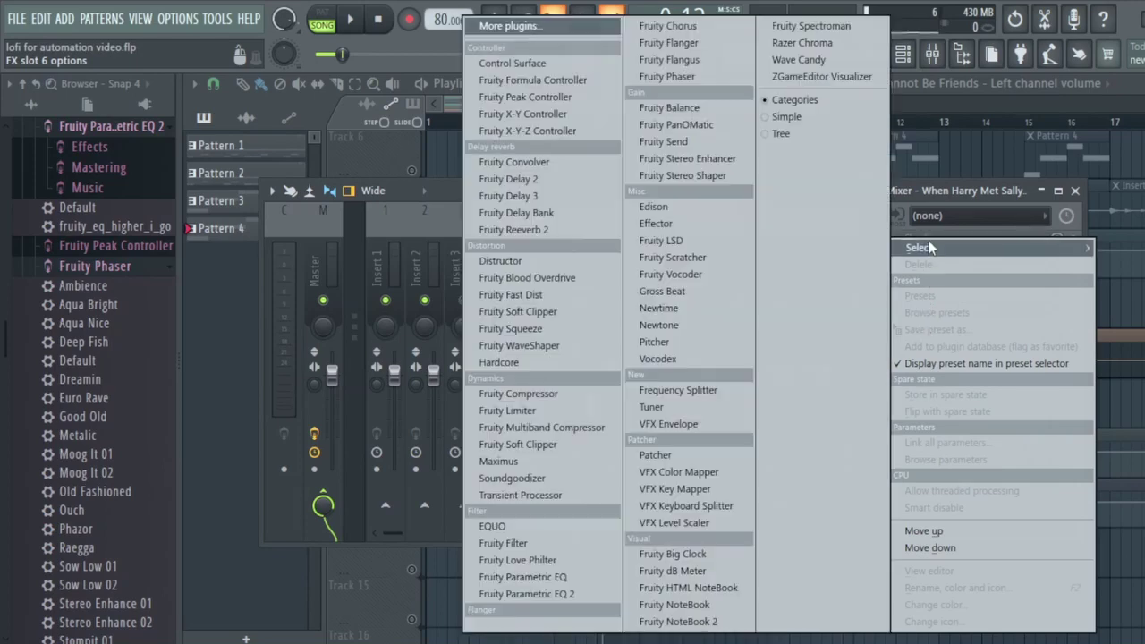
click(699, 175)
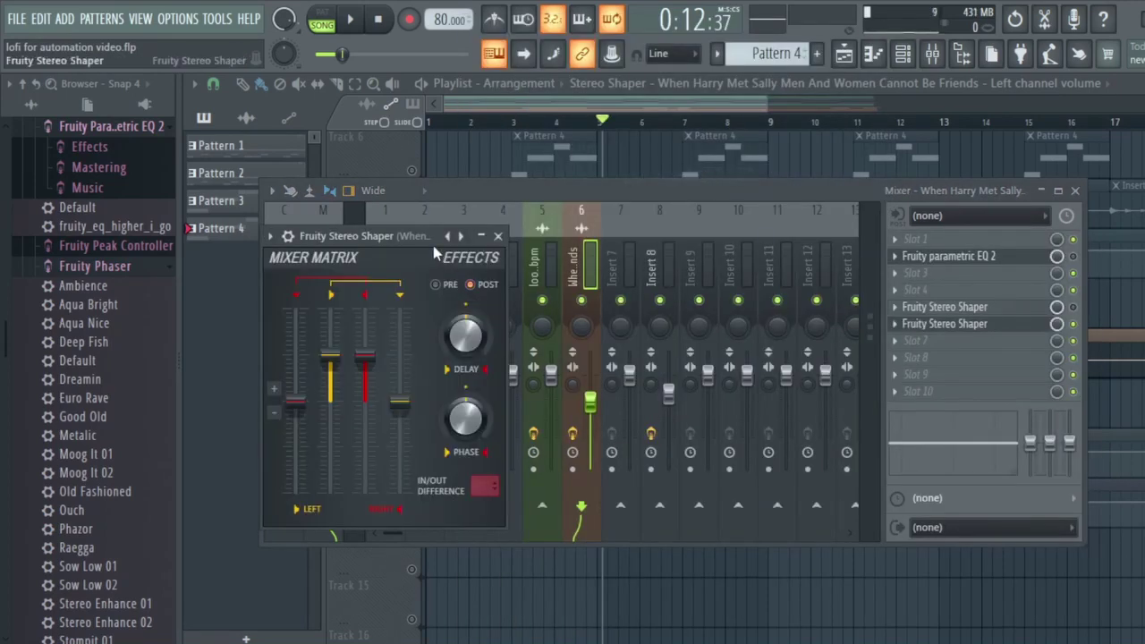
drag(403, 238, 732, 230)
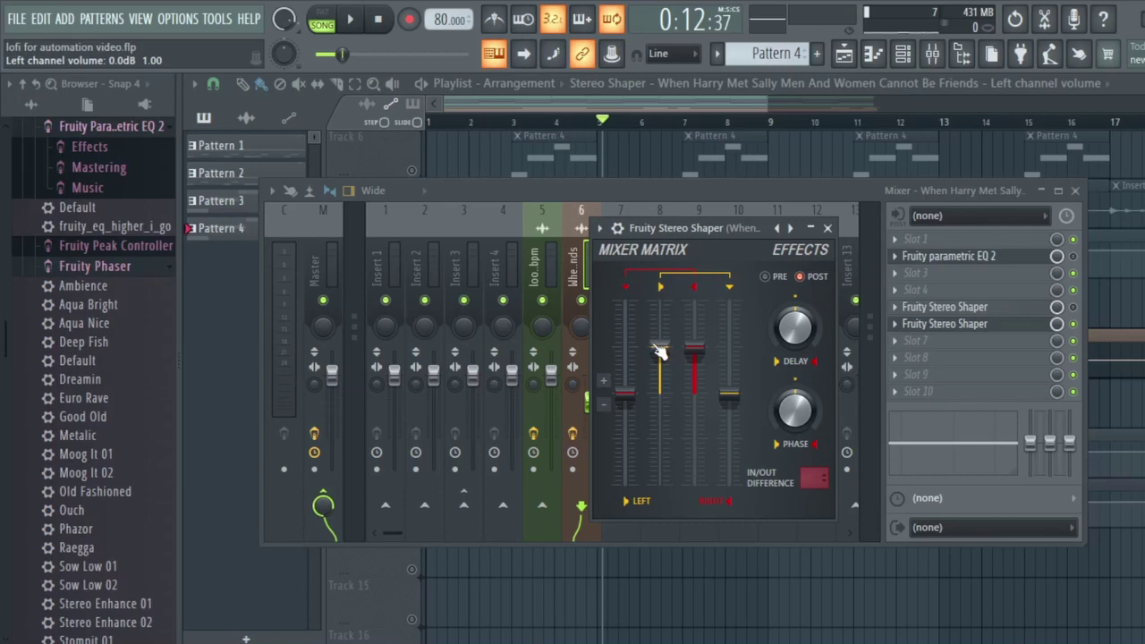
Try different Stereo Shaper channel volumes, e.g. right at -6 and -9.4 dB, left around -6.4 dB
drag(694, 348, 702, 394)
drag(659, 347, 659, 394)
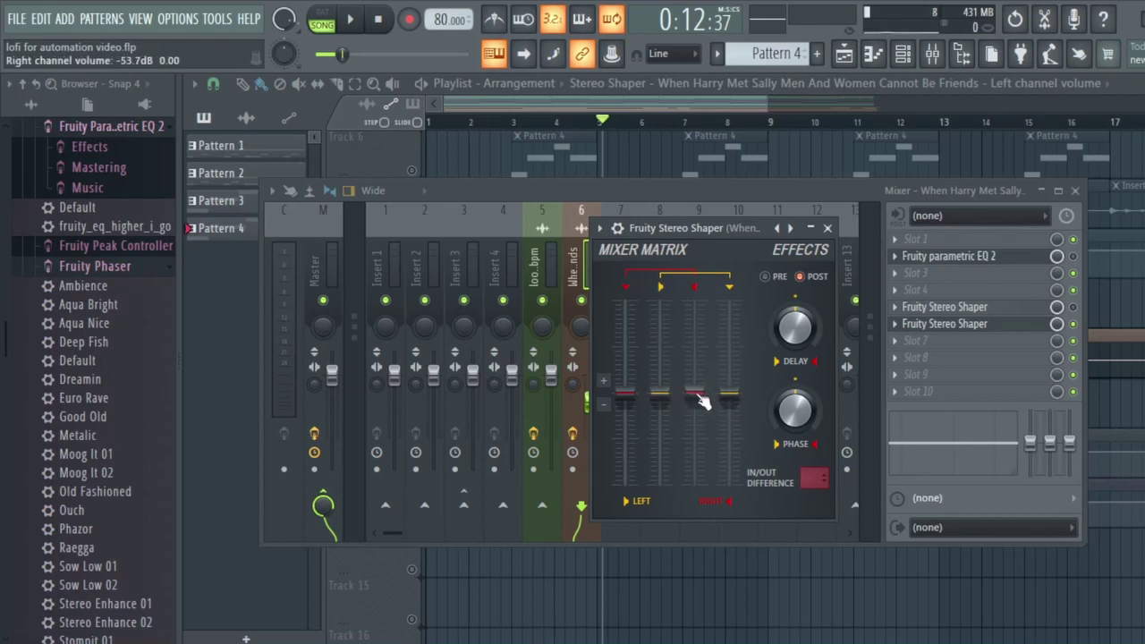
drag(659, 394, 659, 349)
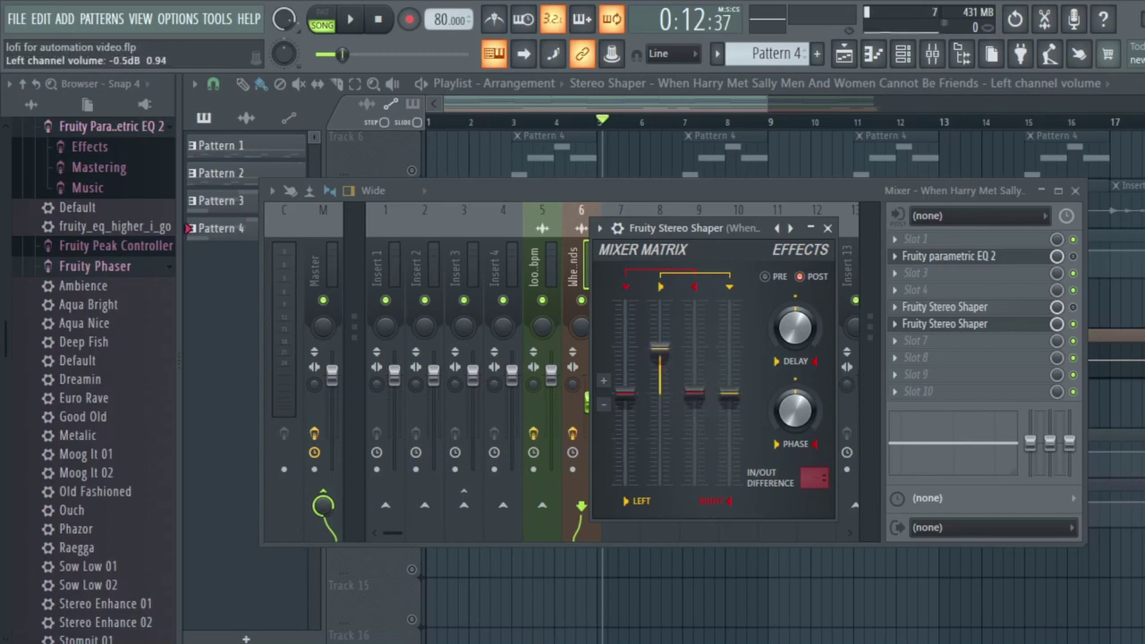
drag(694, 391, 694, 349)
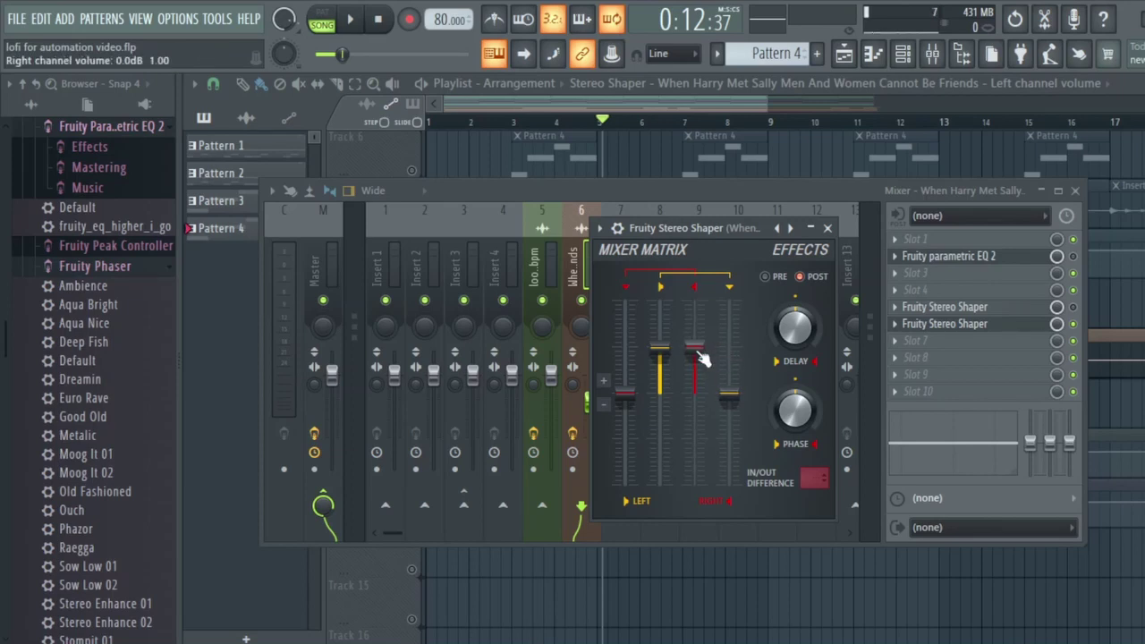
mouse_move(694, 349)
mouse_down()
mouse_move(695, 375)
mouse_move(694, 348)
mouse_up()
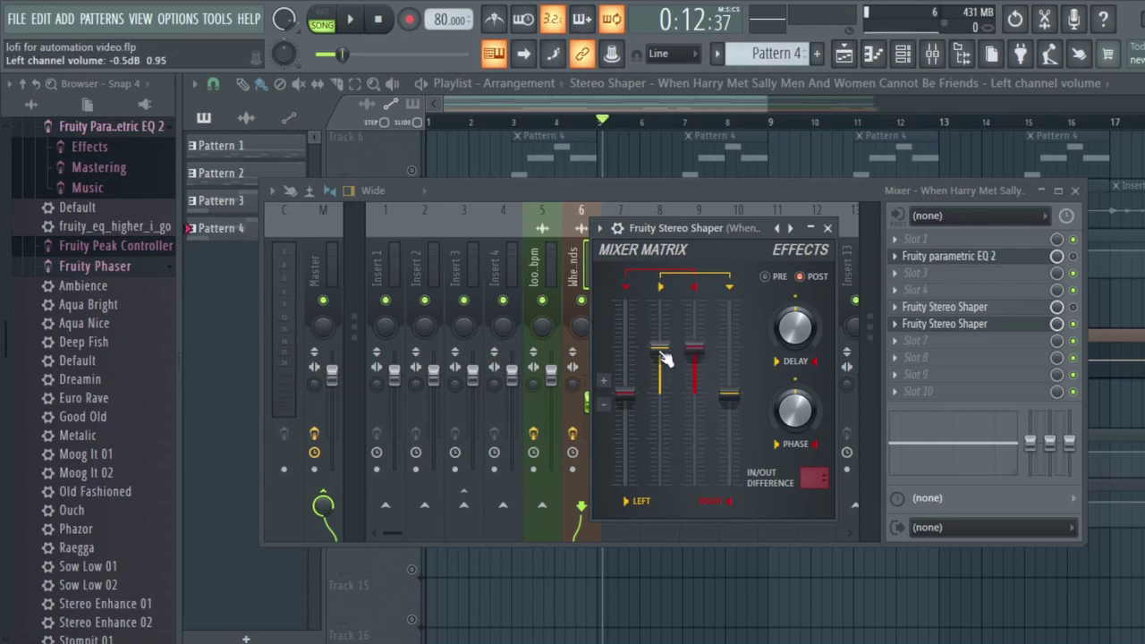
drag(660, 350, 661, 371)
drag(681, 403, 687, 375)
Create an automation clip from the Stereo Shaper's red right channel volume fader
right_click(696, 354)
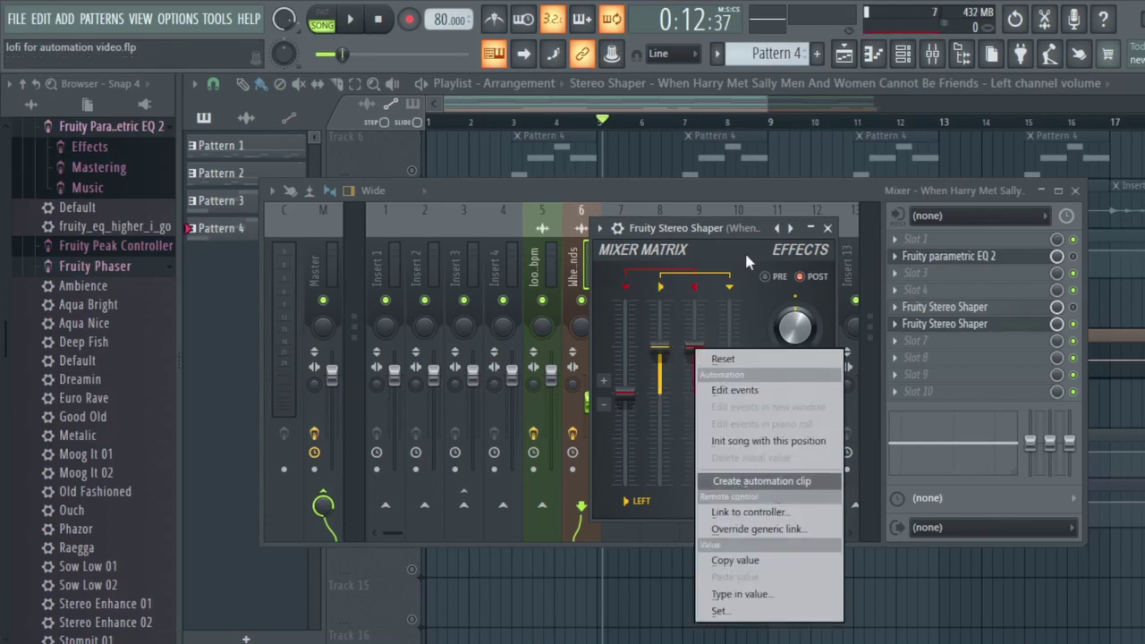
click(772, 487)
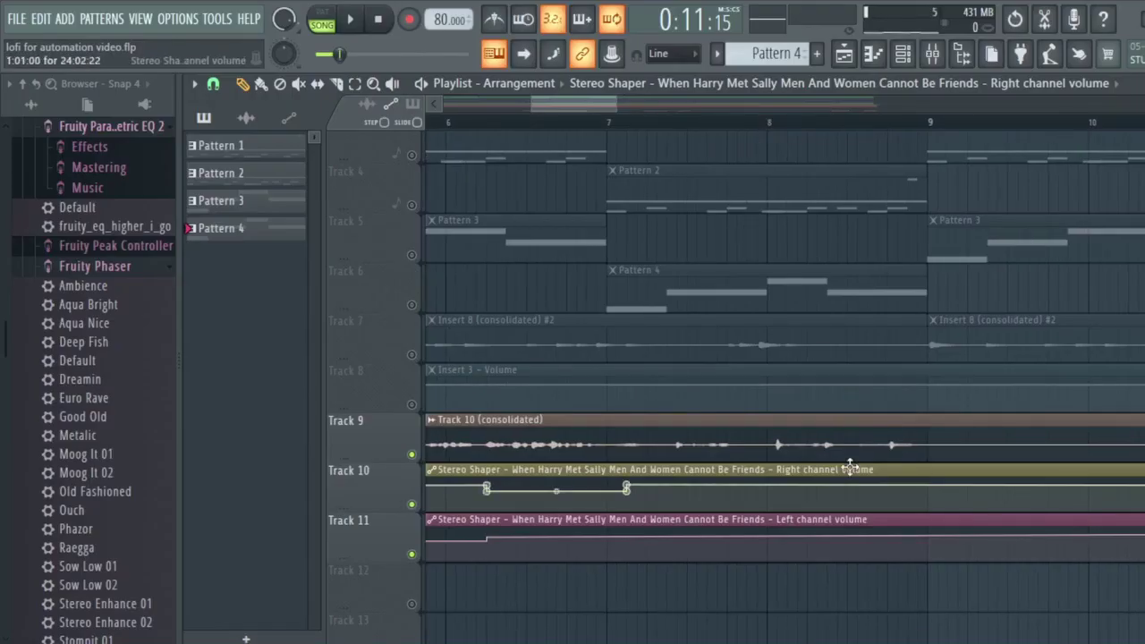
Play the arrangement briefly from just before bar 9
scroll(953, 299, up, 2)
click(797, 124)
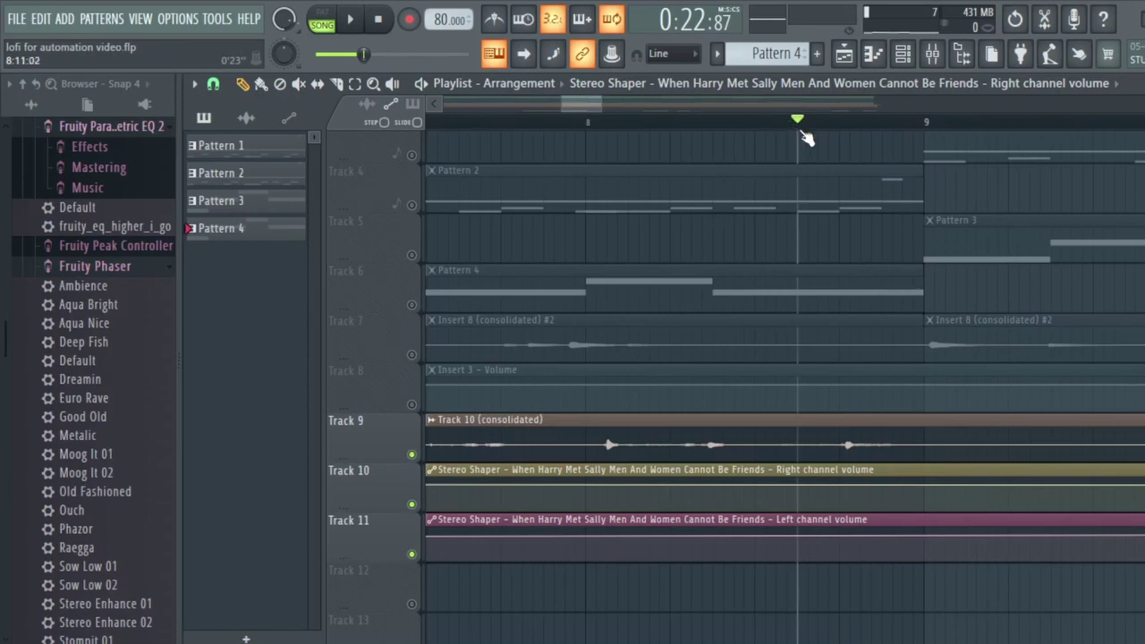
key(space)
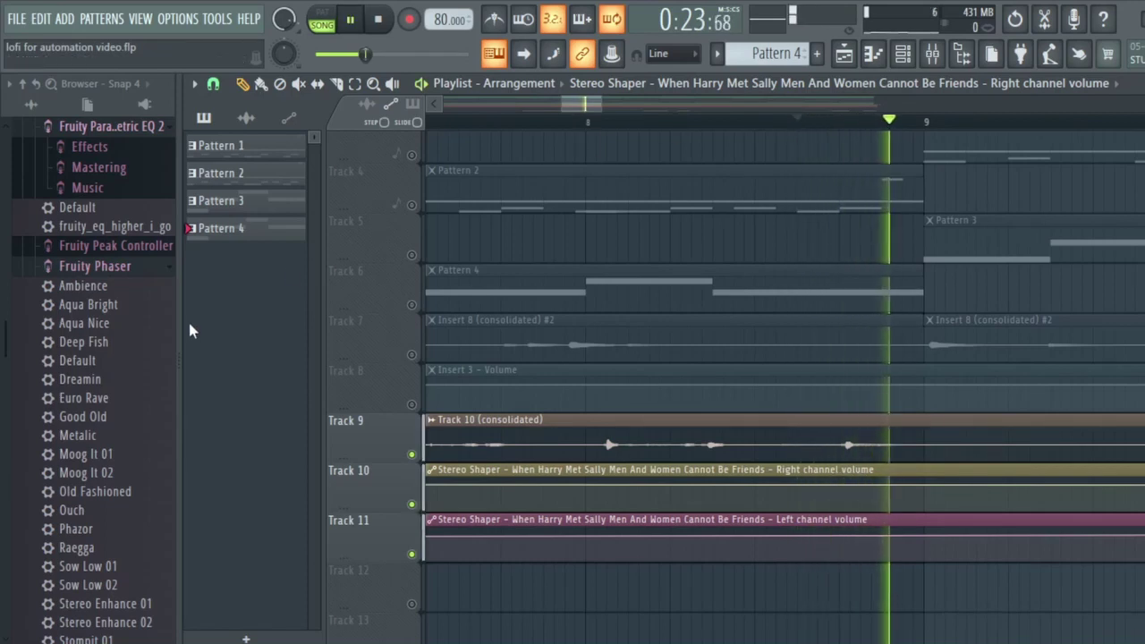
key(space)
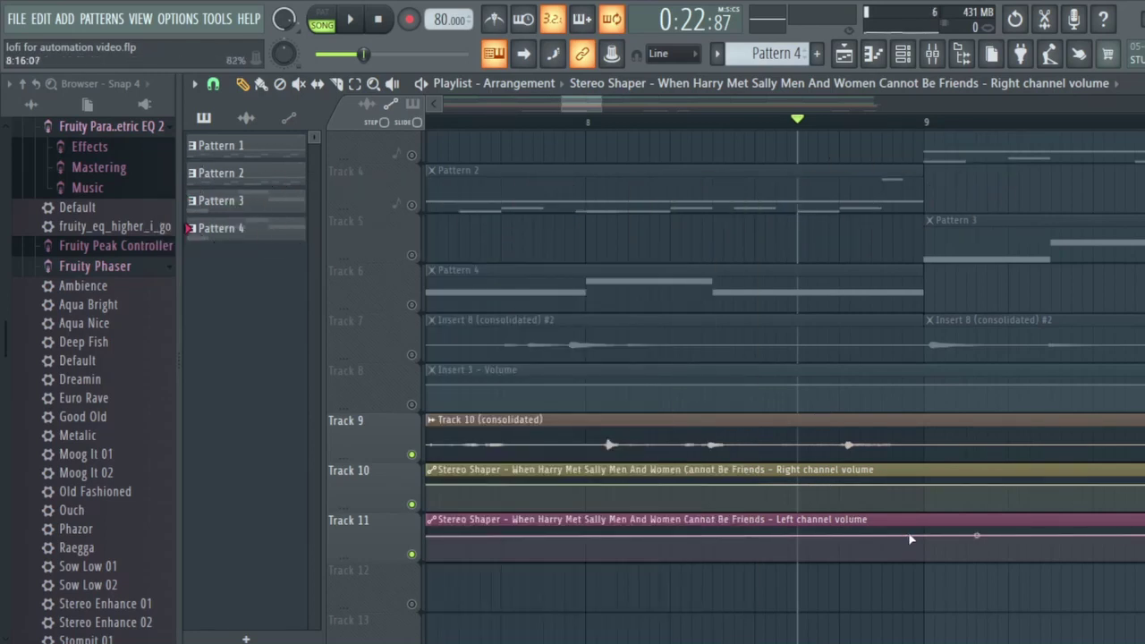
Shape a short dip on Track 11's left channel volume line with new points
drag(977, 534, 907, 534)
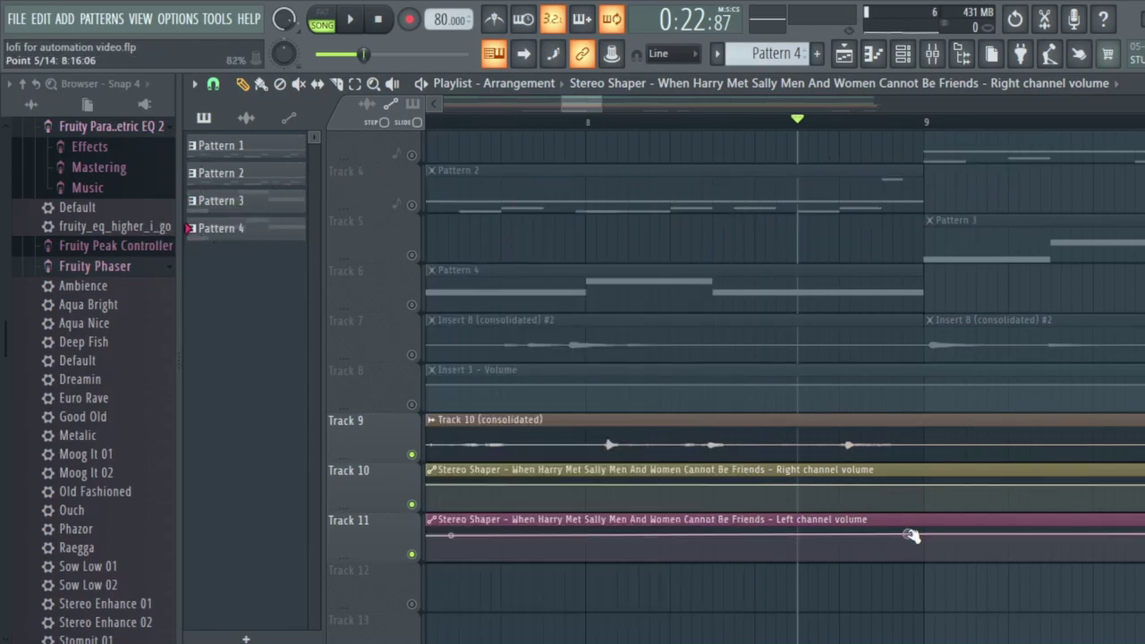
click(781, 538)
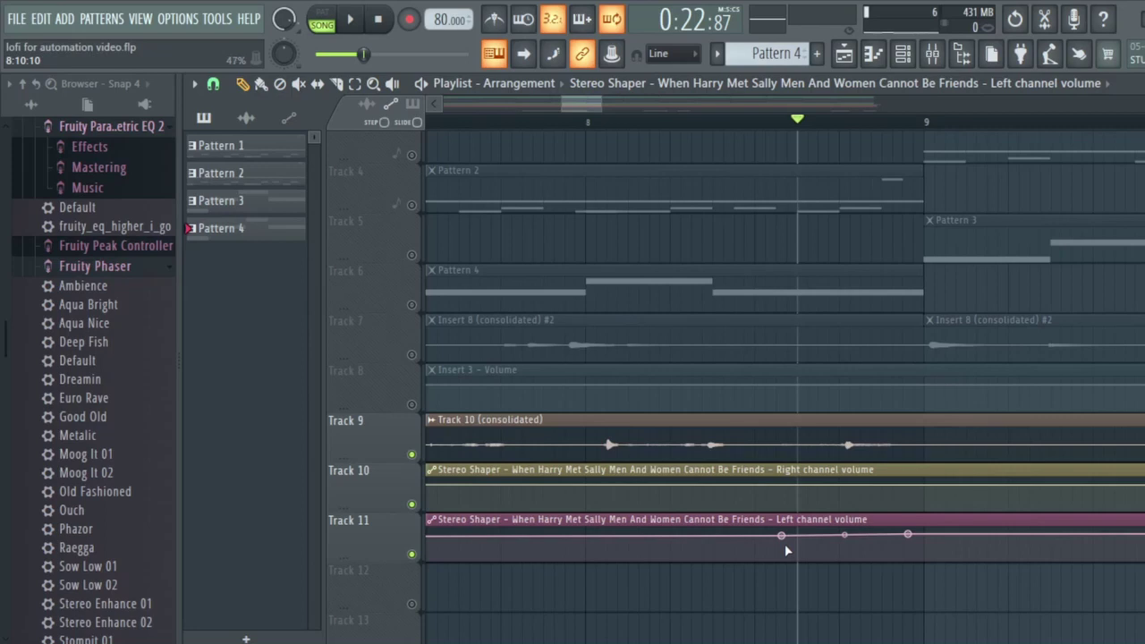
click(786, 545)
click(902, 543)
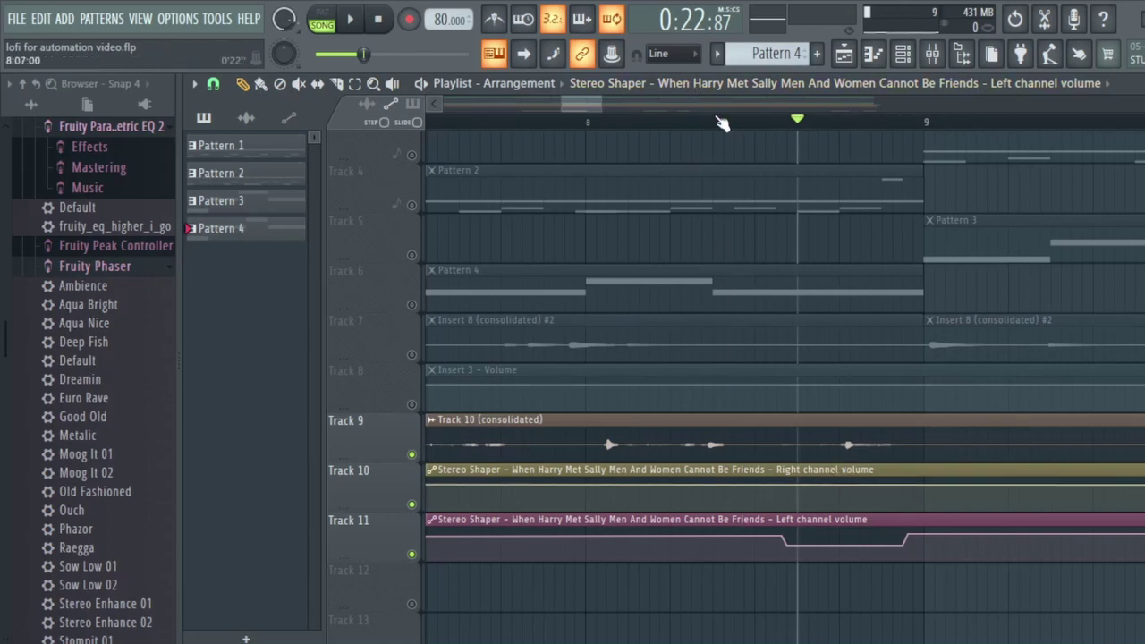
Replay the dip and raise one of its points slightly
click(755, 125)
key(space)
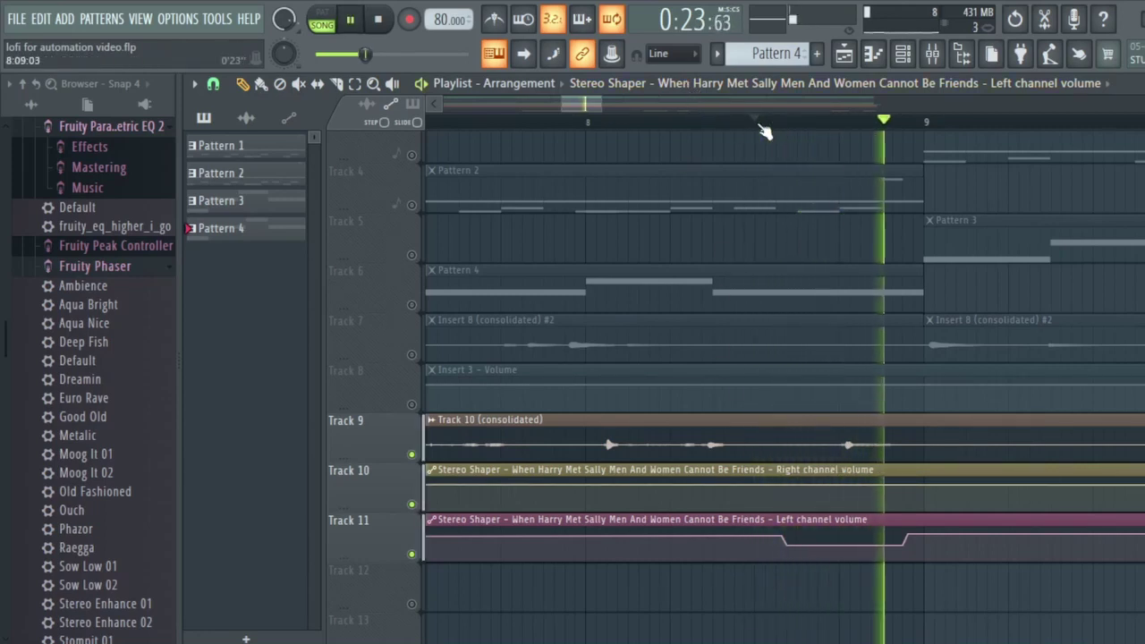
key(space)
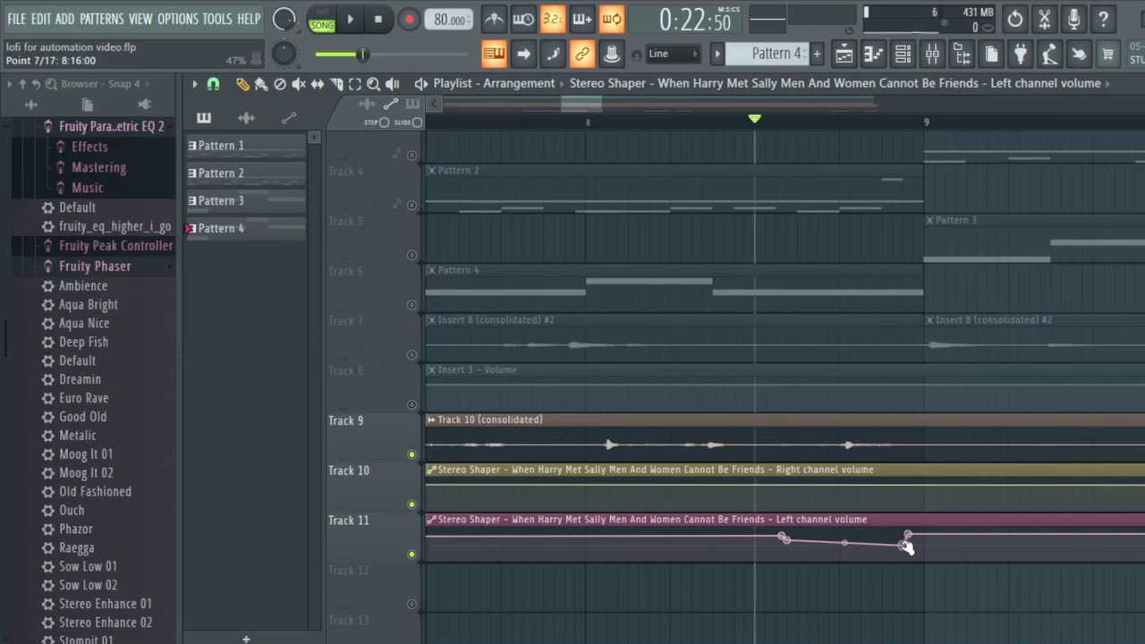
drag(906, 548, 906, 540)
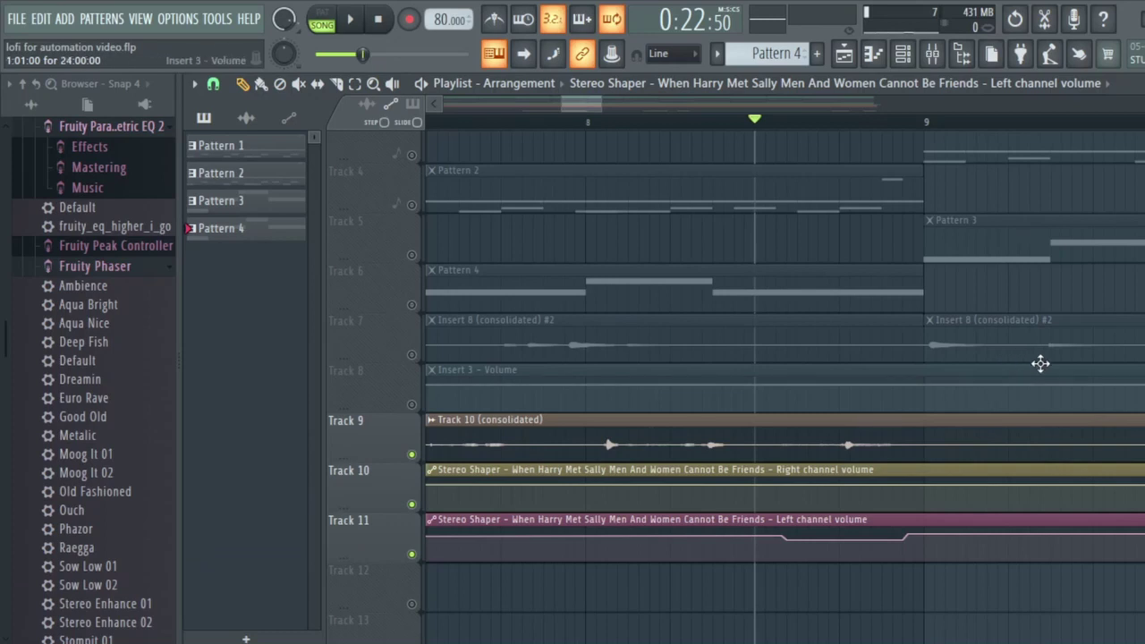
Play back the left channel dip, then scroll down to show Tracks 6–15
key(space)
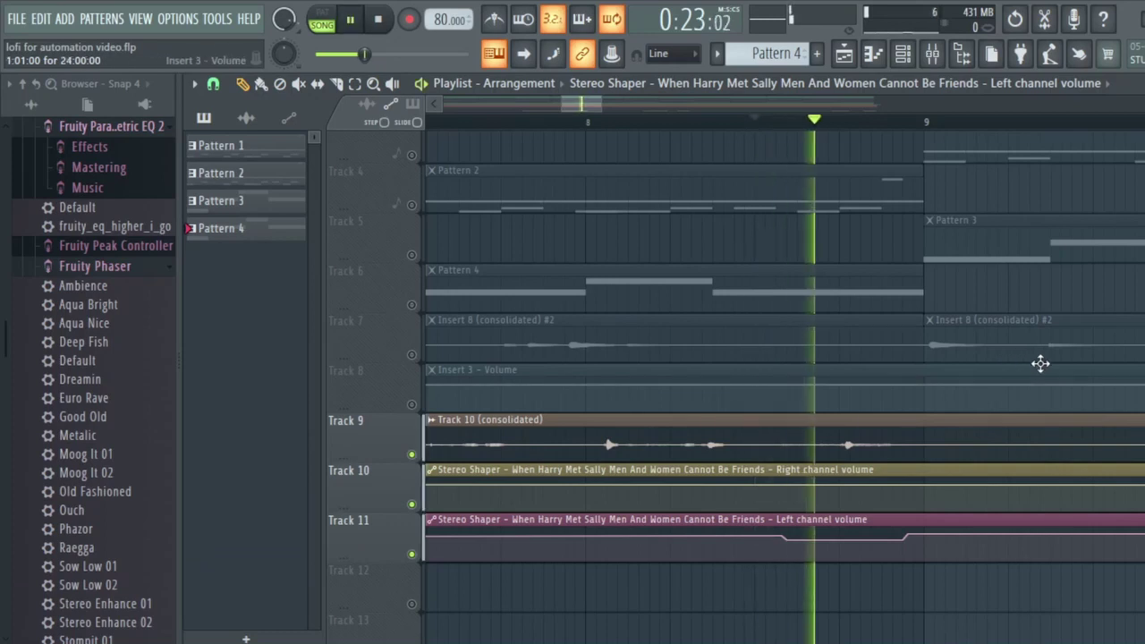
key(space)
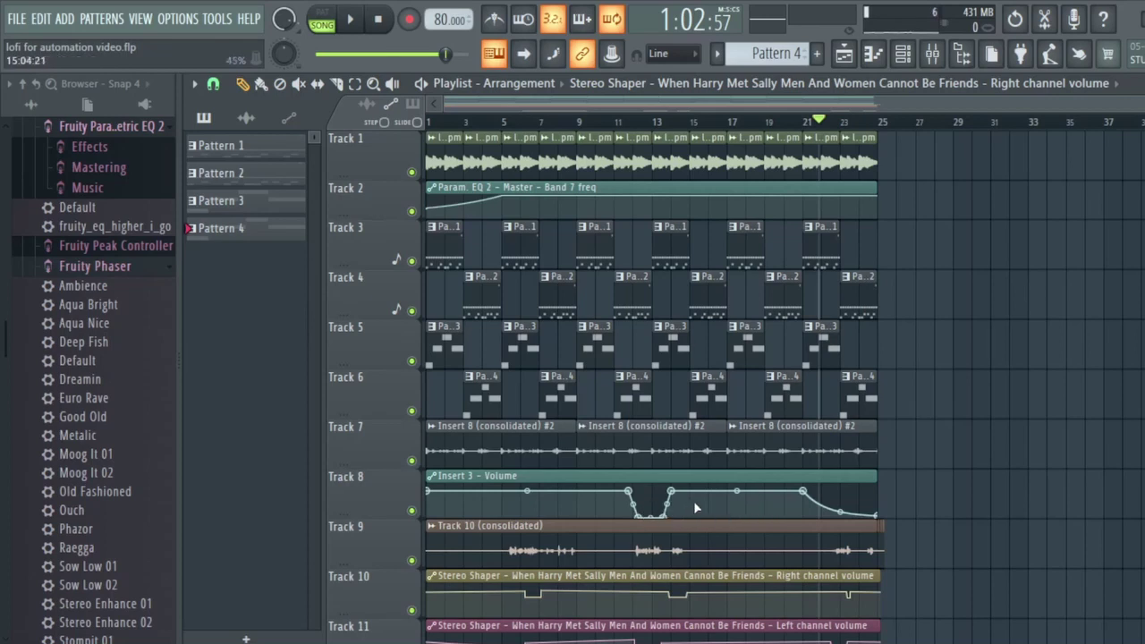
scroll(933, 455, down, 5)
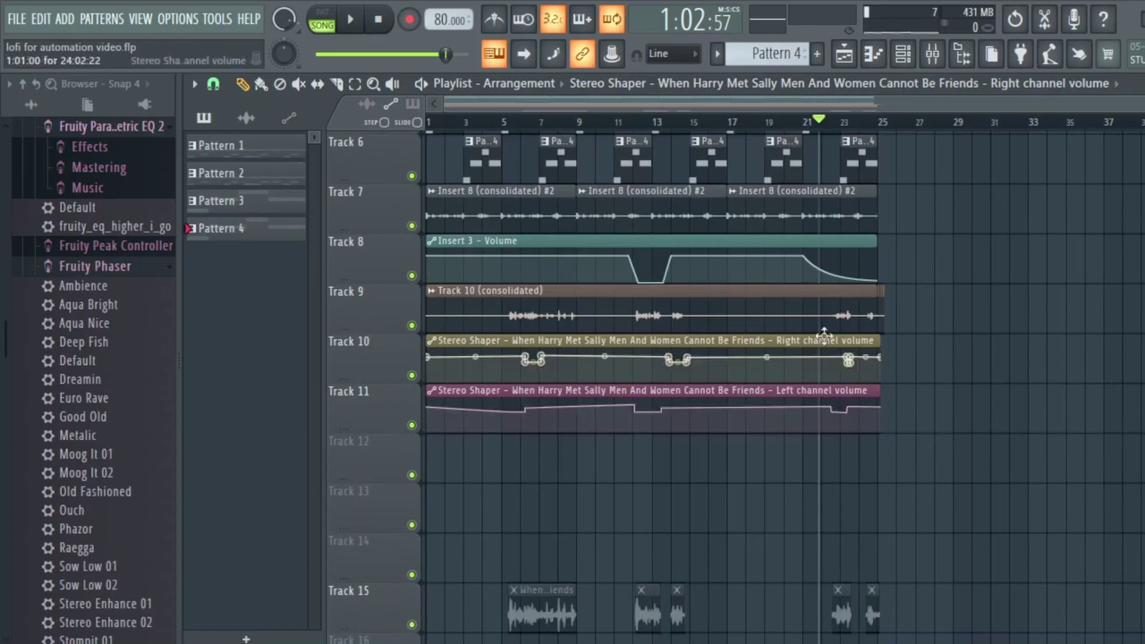